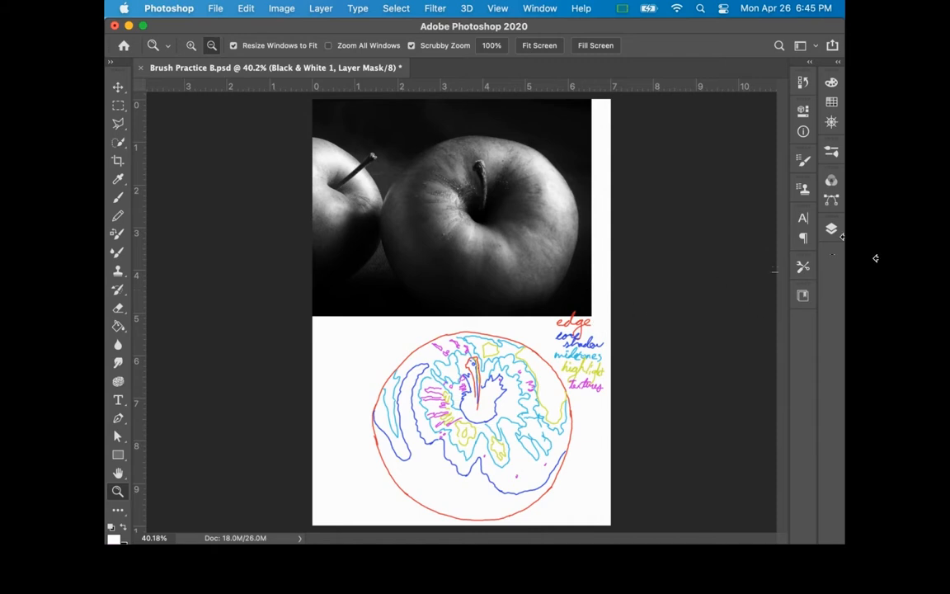
Step: Add a new layer directly above the Black & White 1 adjustment layer and name it "color block"
click(831, 228)
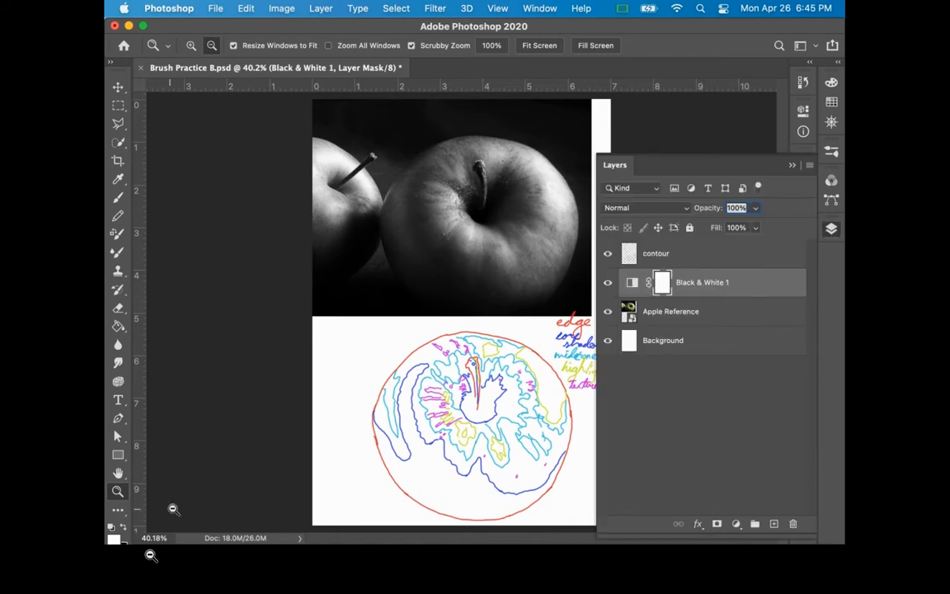
click(773, 523)
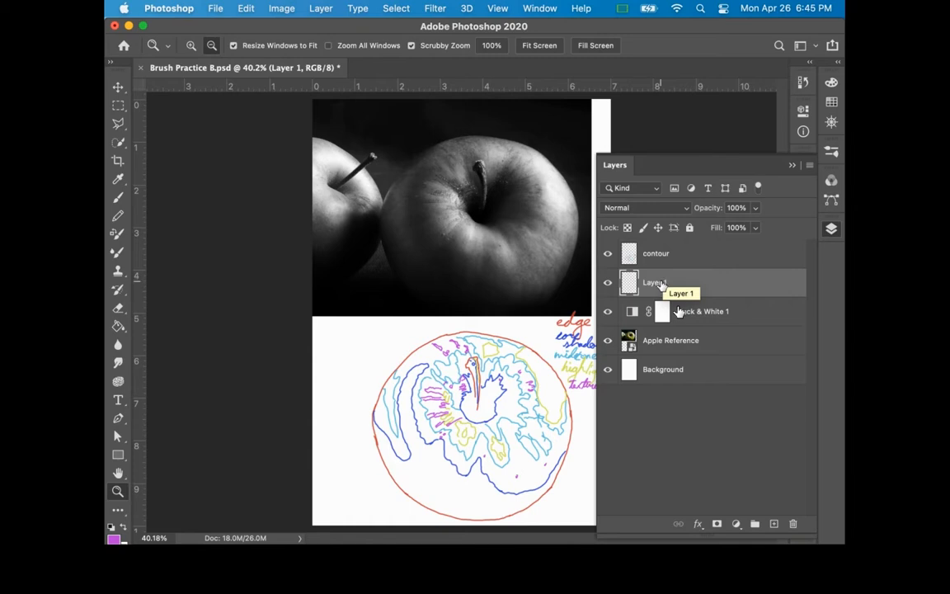
double_click(655, 283)
text(color block)
key(Return)
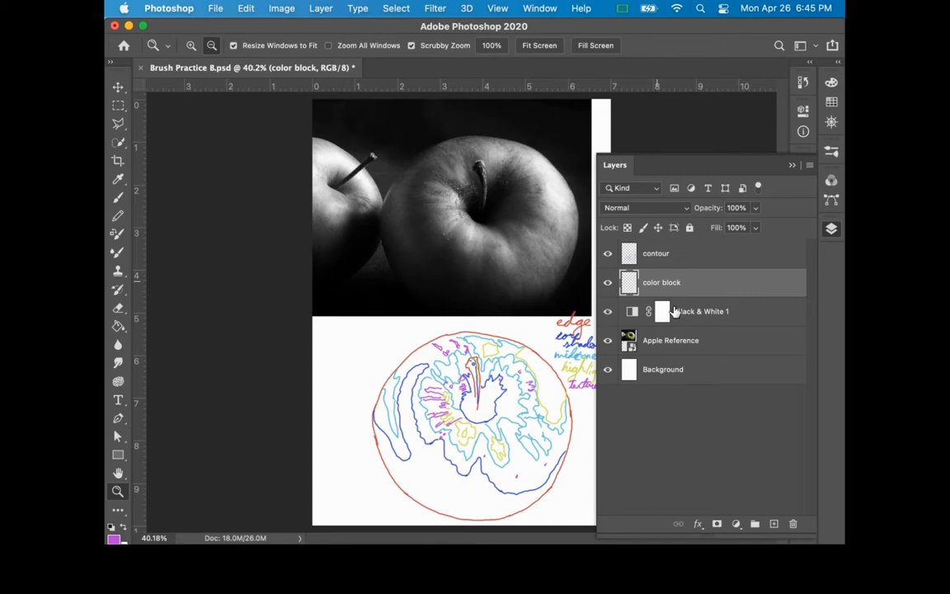
click(830, 229)
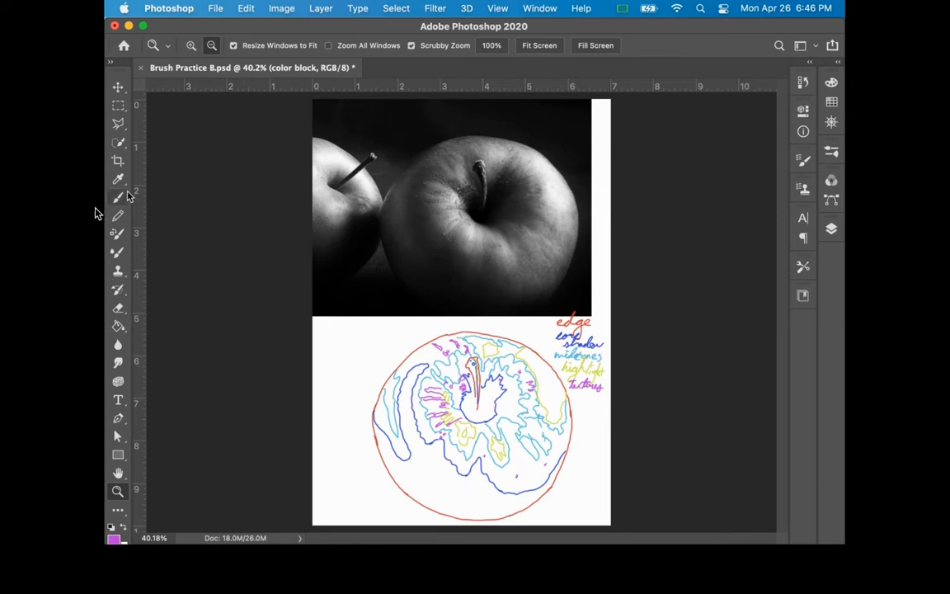
Step: Sample the near-black core shadow tone from the large apple in the reference photo with the Eyedropper
key(i)
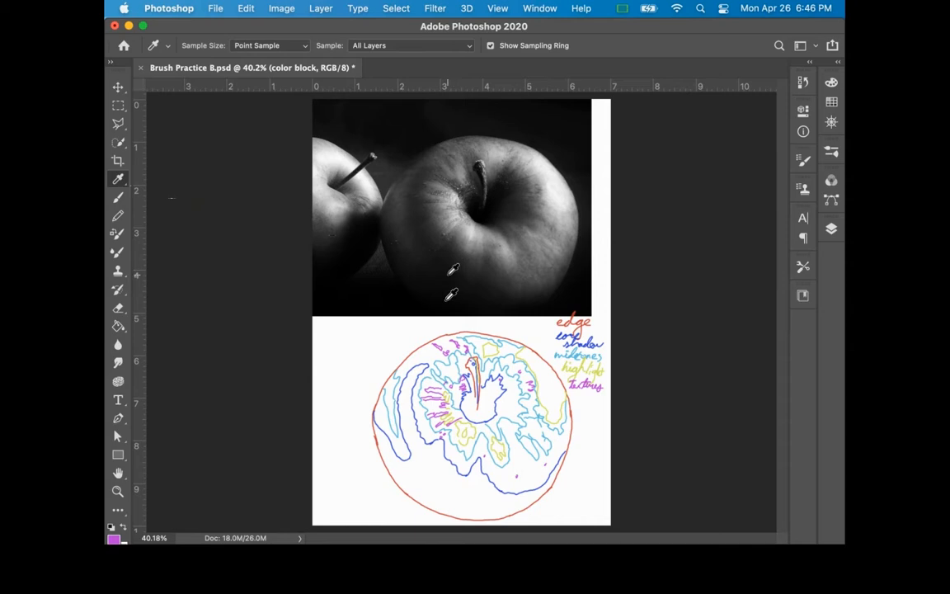
click(435, 280)
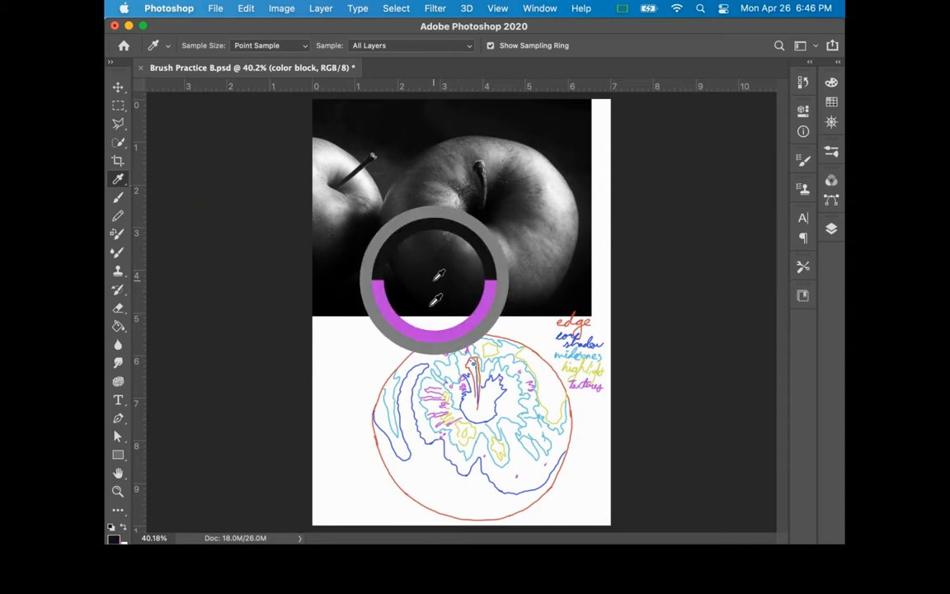
mouse_move(435, 279)
mouse_down()
mouse_move(488, 209)
mouse_move(431, 240)
mouse_move(492, 212)
mouse_up()
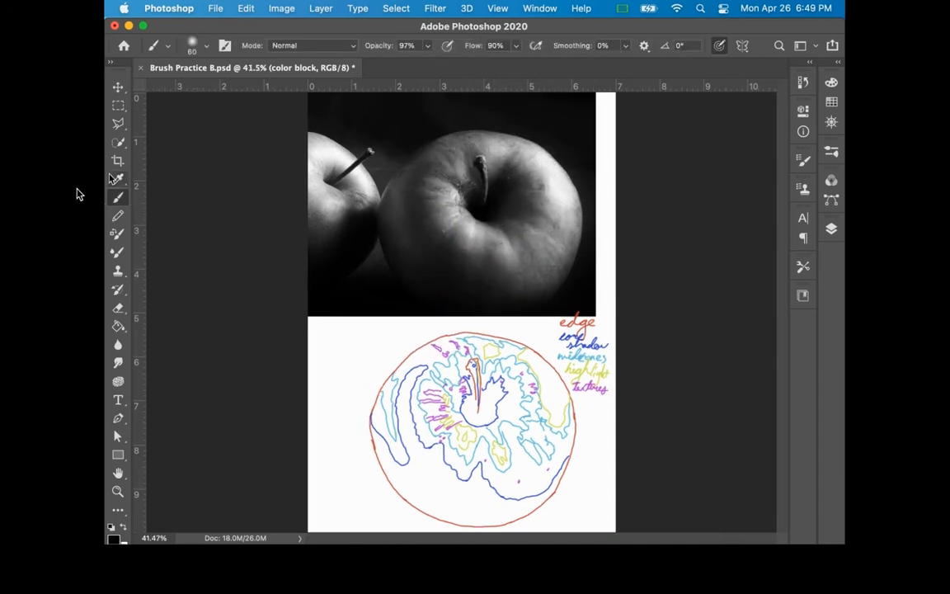
click(117, 179)
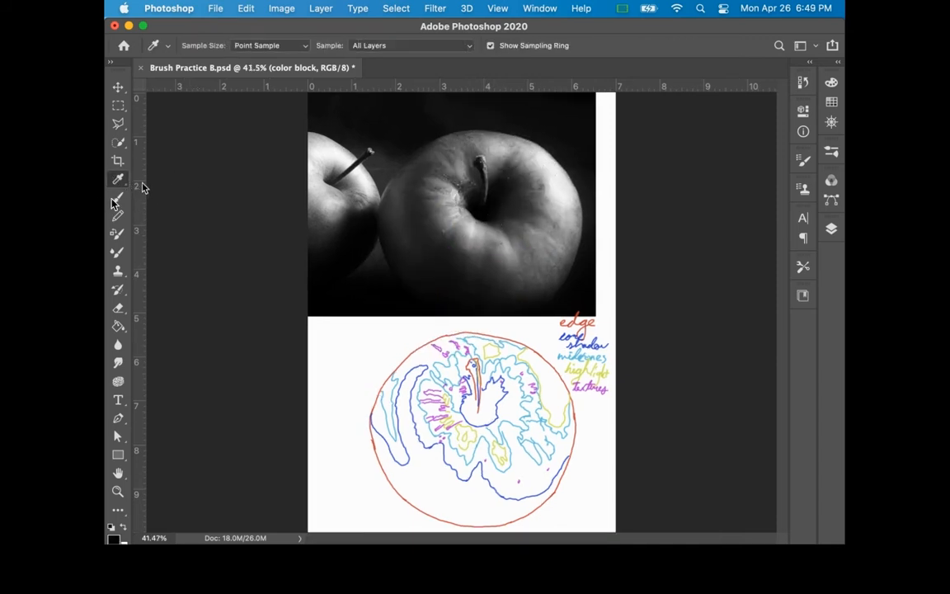
Step: Activate the Brush tool and look through the brush preset folders, collapsing General Brushes and Dry Media Brushes
click(125, 196)
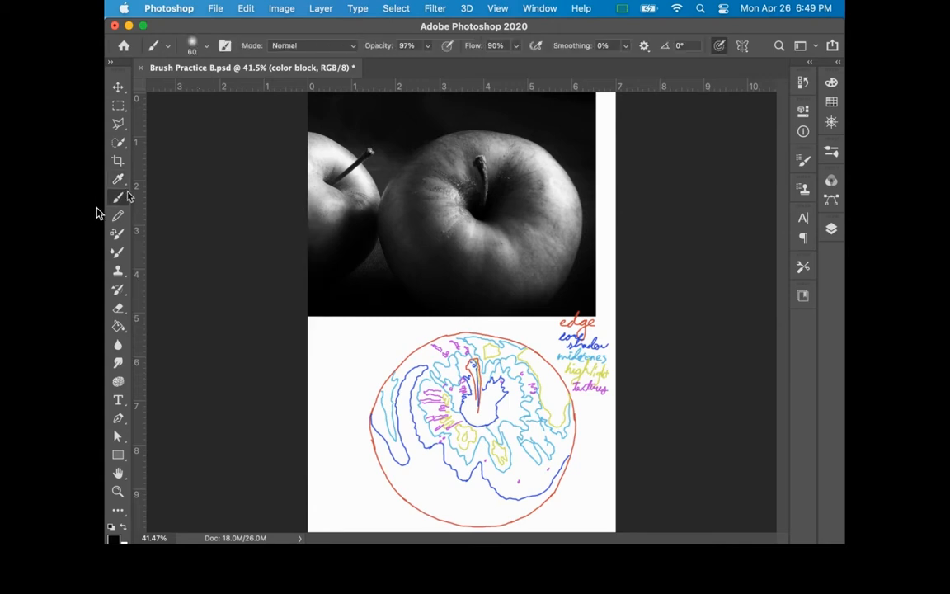
click(206, 47)
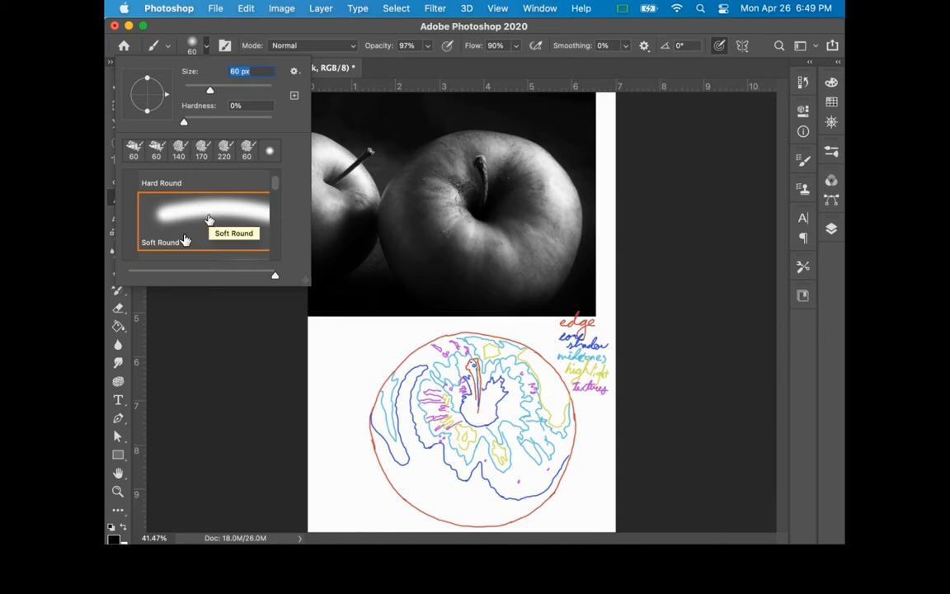
scroll(209, 220, up, 3)
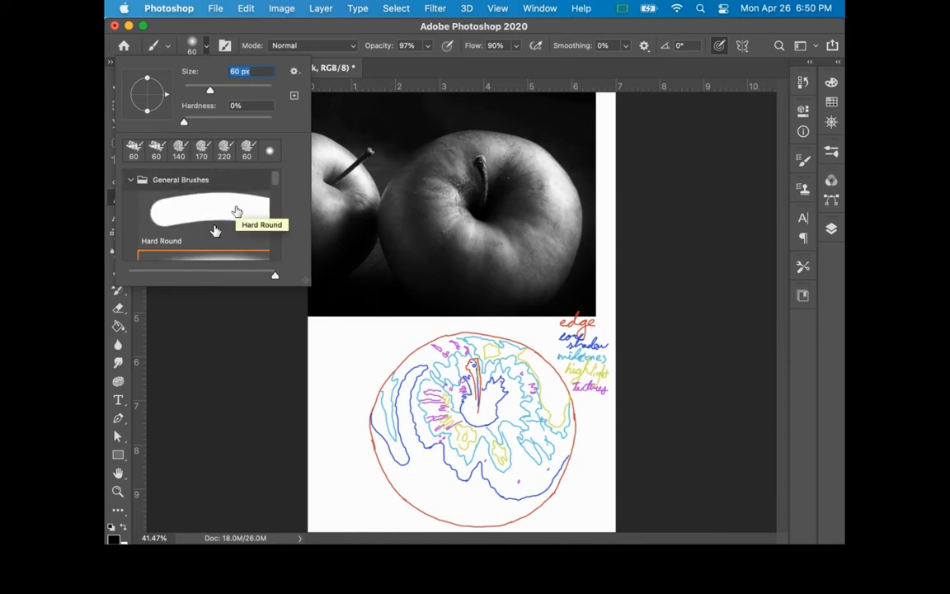
click(134, 181)
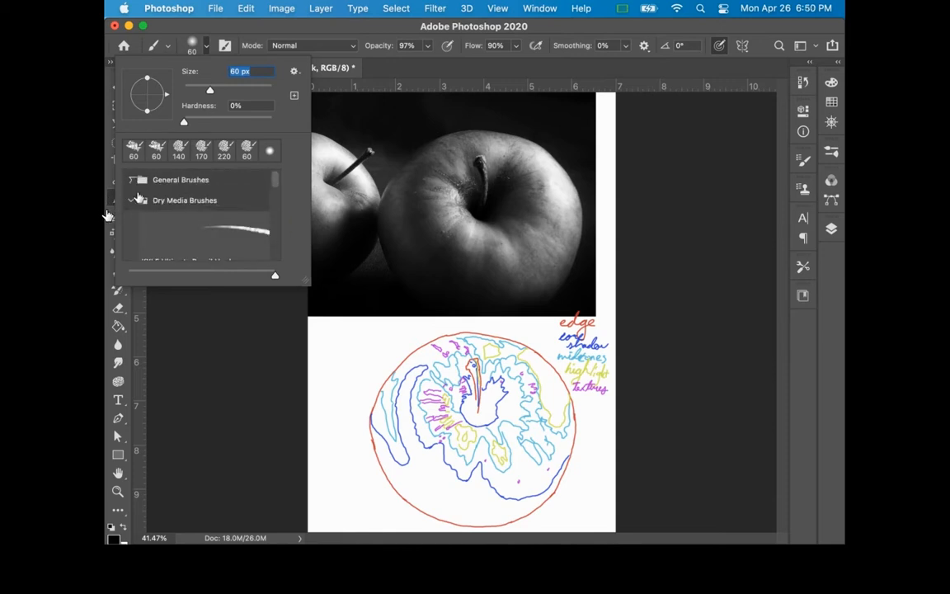
click(132, 201)
scroll(177, 218, down, 2)
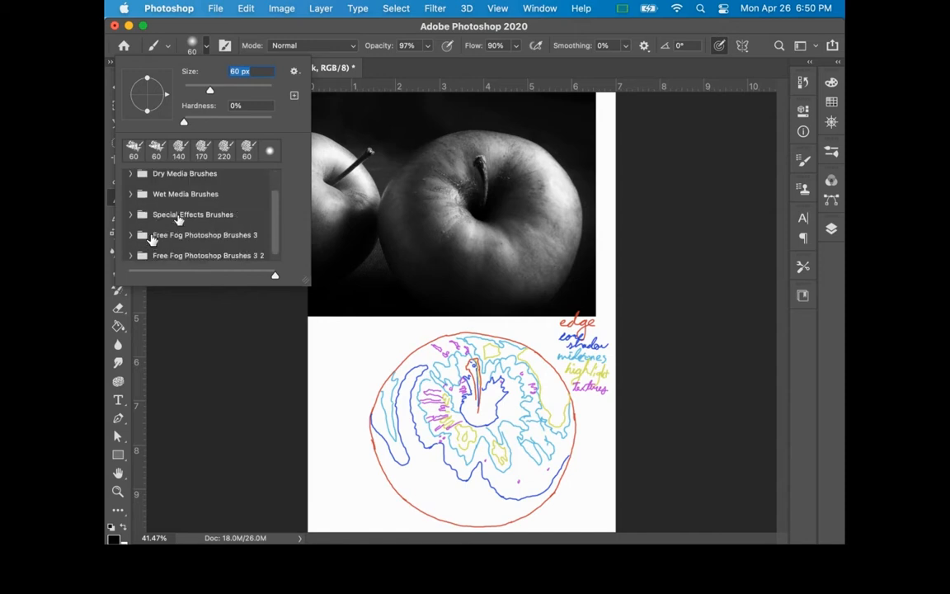
scroll(177, 218, up, 1)
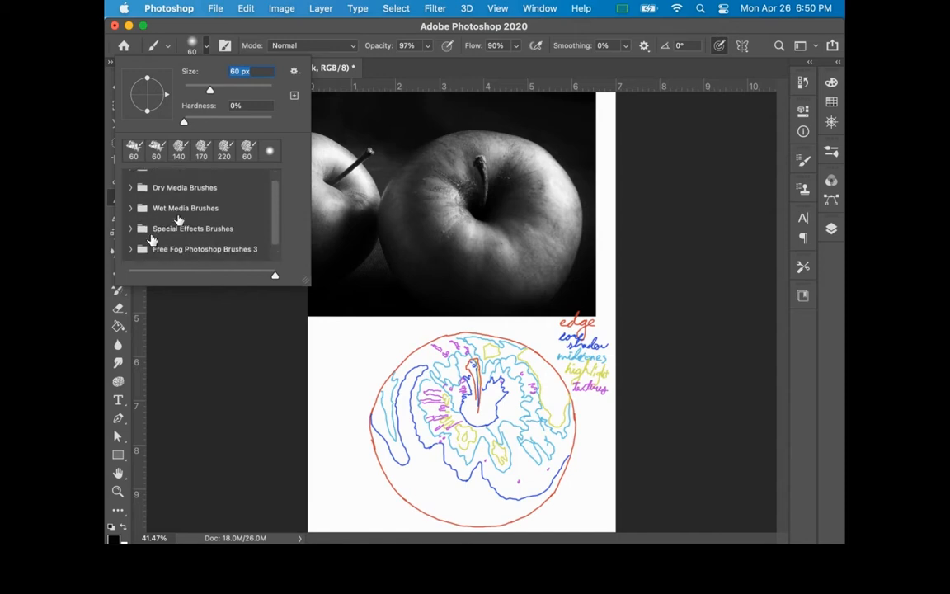
scroll(178, 219, up, 1)
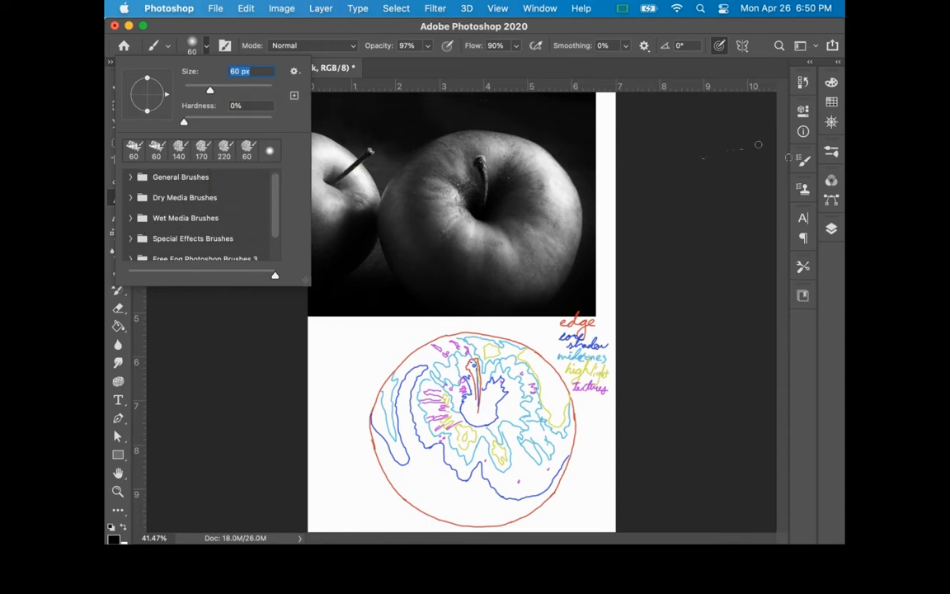
Step: Choose the second rough-edged brush tip, the 60 px one with a 14° angle, and set its size to 87 px
click(802, 160)
click(803, 159)
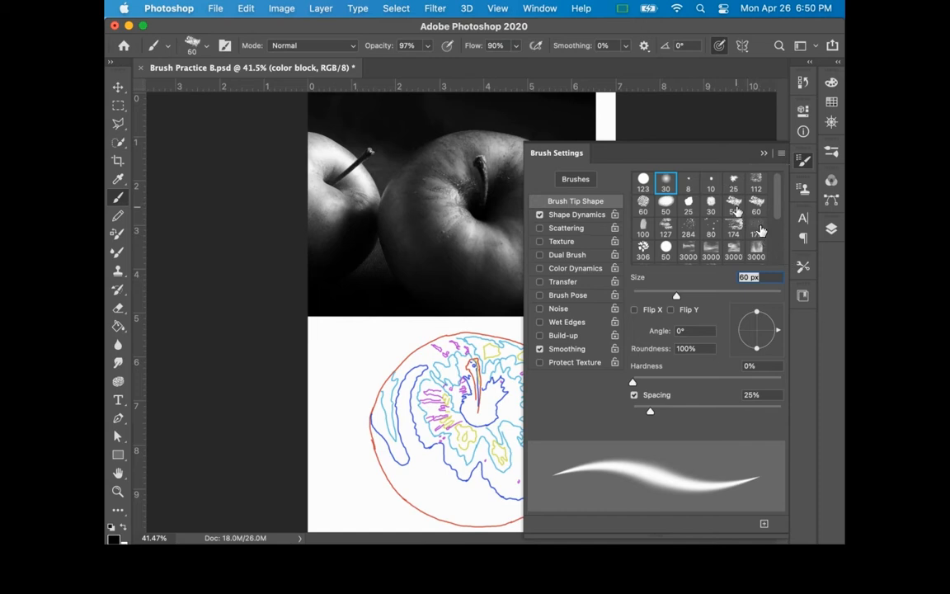
click(736, 207)
click(754, 205)
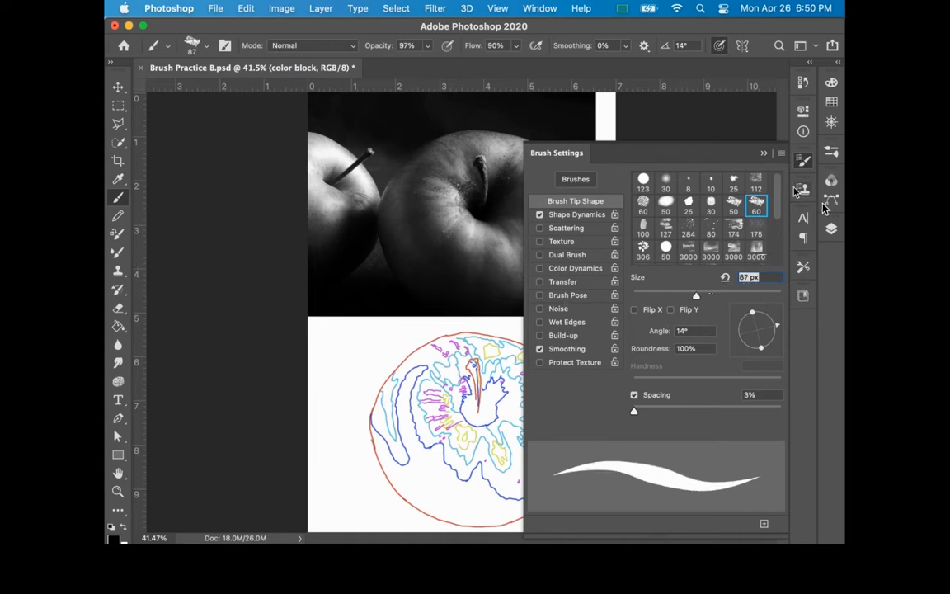
click(804, 162)
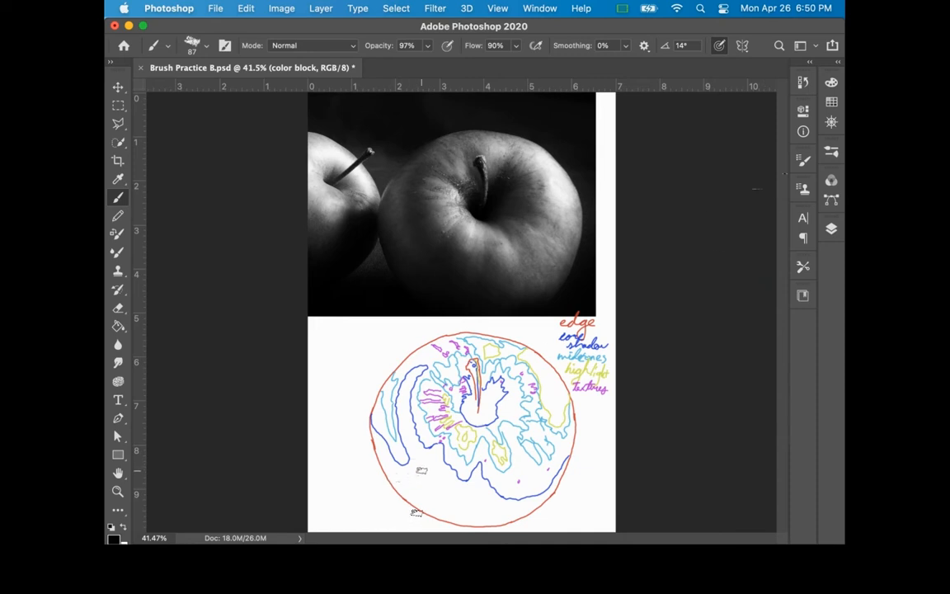
Step: Enlarge the brush to about 243 px and raise its opacity to 100% for painting the apple's left crescent shadow
key(bracketright)
key(bracketright)
key(bracketright)
key(bracketright)
key(bracketright)
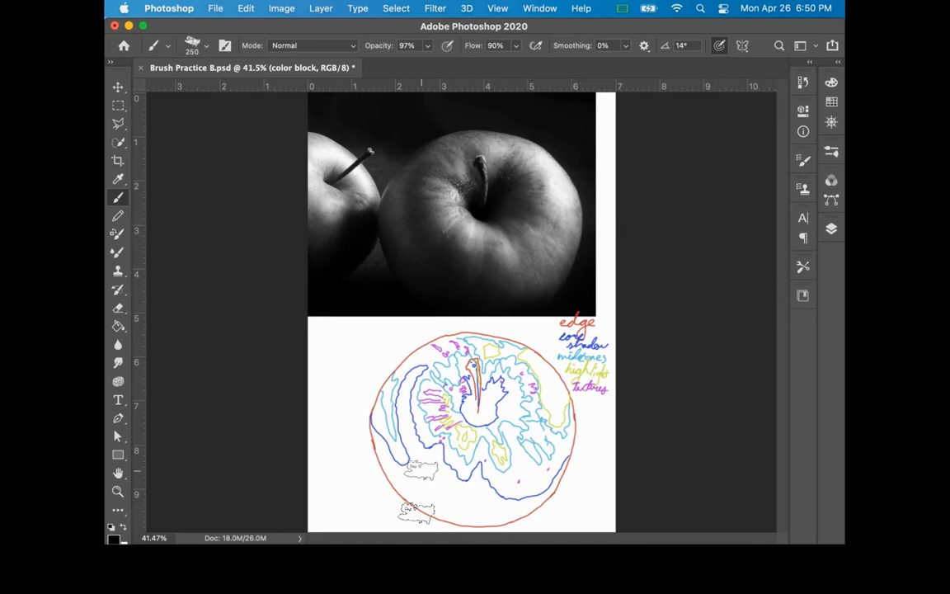
mouse_move(426, 483)
mouse_down()
mouse_move(436, 493)
mouse_move(450, 485)
mouse_move(430, 487)
mouse_move(462, 500)
mouse_move(432, 493)
mouse_move(446, 500)
mouse_move(441, 493)
mouse_move(441, 577)
mouse_up()
key(z)
drag(445, 504, 500, 511)
drag(478, 341, 476, 419)
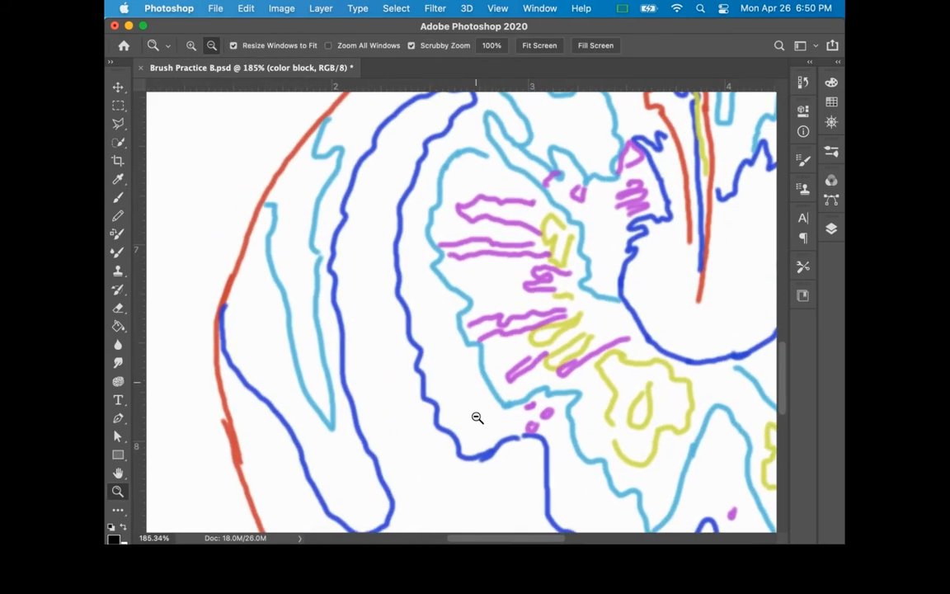
scroll(449, 363, up, 3)
right_click(430, 336)
click(430, 333)
key(b)
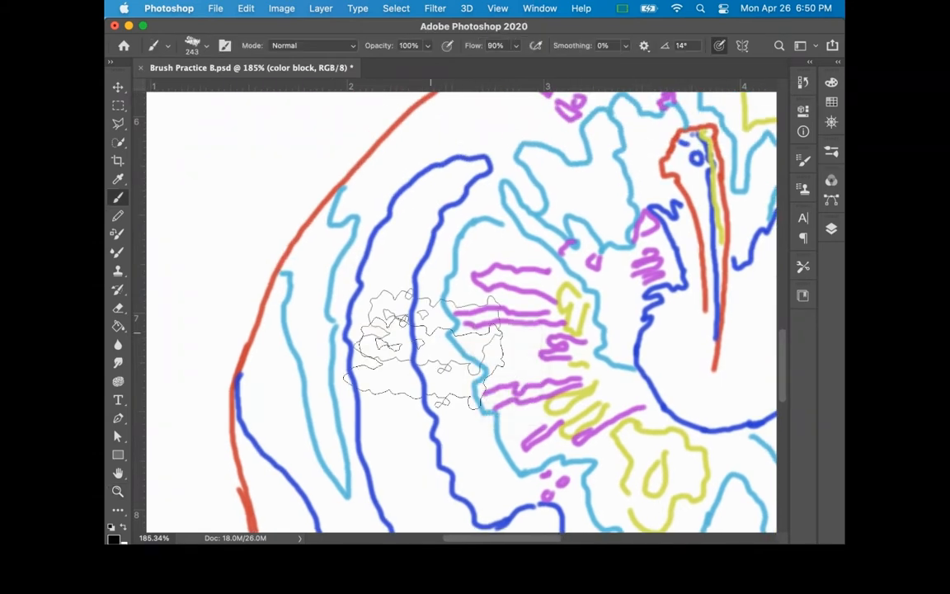
Step: Fill the crescent-shaped core shadow with black using a 120 px brush, and erase the paint spilling past its blue contour
mouse_move(483, 315)
mouse_down()
mouse_move(428, 333)
mouse_move(378, 333)
mouse_move(381, 259)
mouse_move(365, 268)
mouse_move(366, 250)
mouse_move(401, 193)
mouse_move(461, 161)
mouse_move(417, 155)
mouse_move(452, 154)
mouse_move(454, 200)
mouse_move(441, 208)
mouse_move(462, 197)
mouse_move(434, 212)
mouse_move(412, 268)
mouse_move(386, 239)
mouse_move(399, 297)
mouse_move(412, 280)
mouse_move(389, 317)
mouse_move(381, 297)
mouse_move(394, 216)
mouse_move(386, 239)
mouse_move(429, 186)
mouse_move(468, 176)
mouse_move(388, 198)
mouse_move(434, 208)
mouse_up()
scroll(435, 207, down, 5)
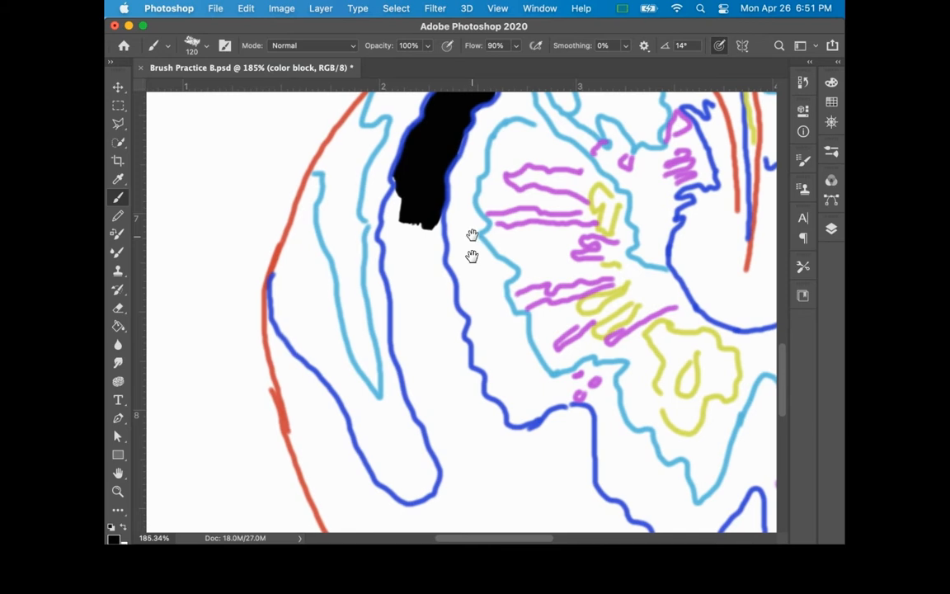
mouse_move(420, 241)
mouse_down()
mouse_move(445, 326)
mouse_move(430, 298)
mouse_move(453, 328)
mouse_move(458, 387)
mouse_move(461, 381)
mouse_up()
mouse_move(412, 188)
mouse_down()
mouse_move(378, 243)
mouse_move(399, 404)
mouse_move(391, 212)
mouse_move(403, 338)
mouse_move(424, 350)
mouse_move(411, 215)
mouse_move(436, 384)
mouse_move(449, 404)
mouse_move(413, 313)
mouse_move(396, 341)
mouse_up()
mouse_move(362, 305)
mouse_down()
mouse_move(394, 394)
mouse_move(391, 283)
mouse_move(412, 347)
mouse_move(393, 263)
mouse_move(422, 298)
mouse_move(441, 298)
mouse_move(451, 334)
mouse_move(413, 279)
mouse_move(426, 365)
mouse_move(410, 420)
mouse_up()
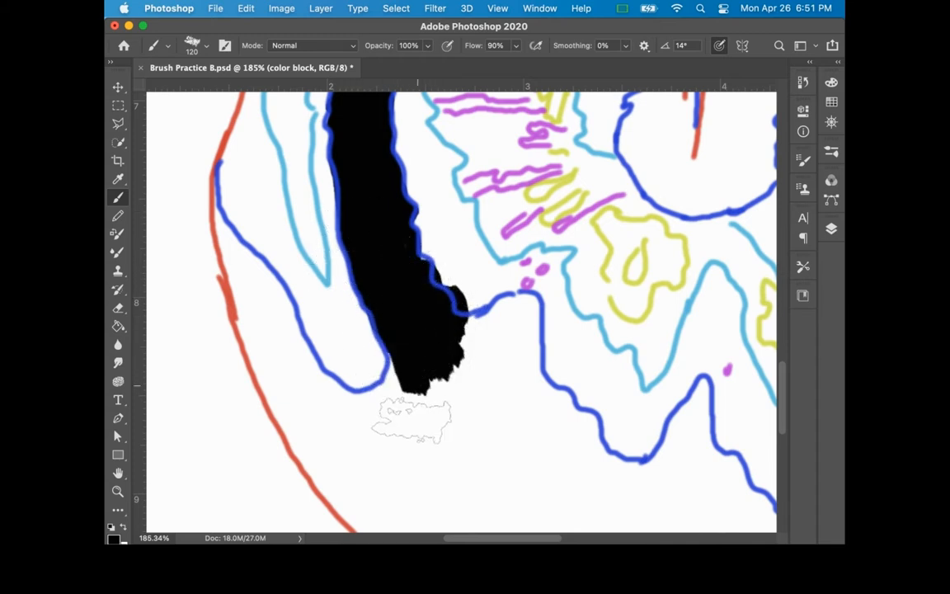
key(e)
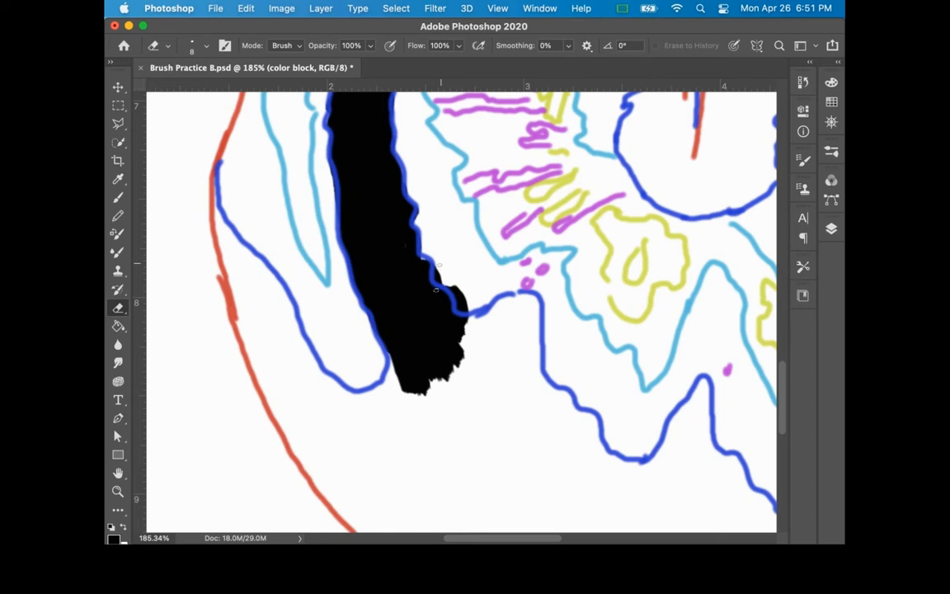
mouse_move(451, 259)
mouse_down()
mouse_move(478, 264)
mouse_move(441, 266)
mouse_move(458, 291)
mouse_up()
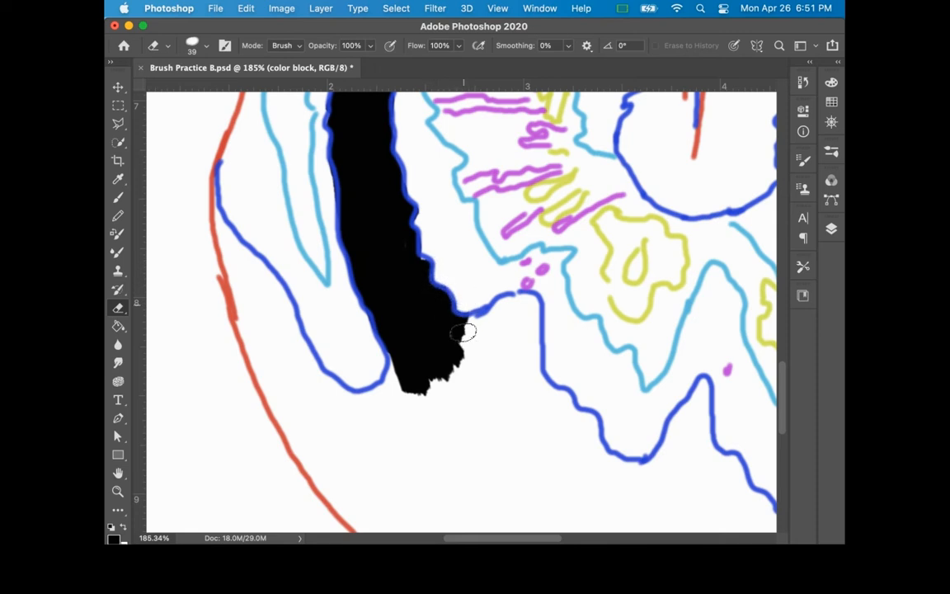
Step: Paint the apple's lower-left core shadow black around the rounded blue contour and along the red outer edge
key(b)
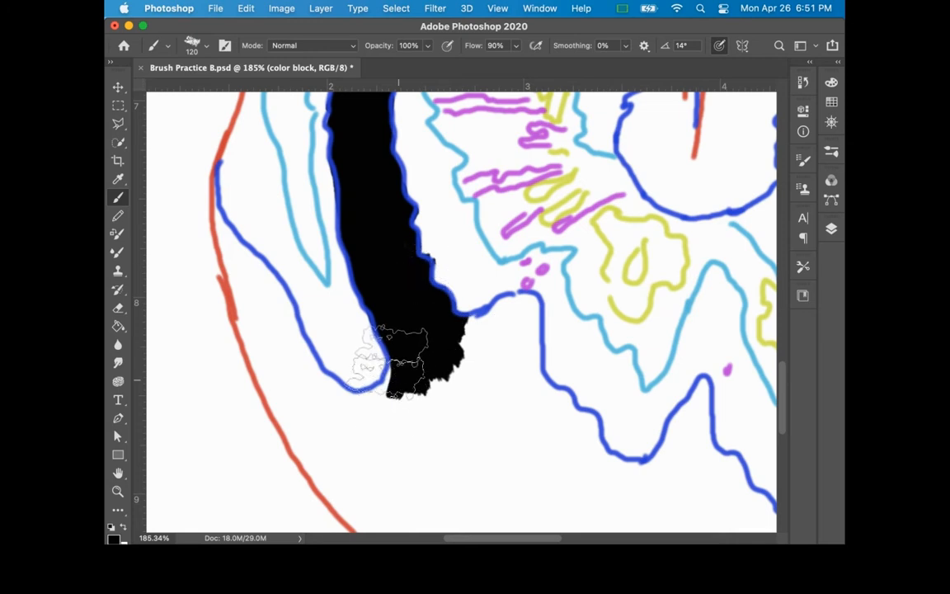
drag(401, 420, 515, 417)
mouse_move(532, 381)
mouse_down()
mouse_move(494, 387)
mouse_move(457, 366)
mouse_move(404, 285)
mouse_move(409, 272)
mouse_move(343, 212)
mouse_move(420, 352)
mouse_up()
drag(465, 423, 404, 325)
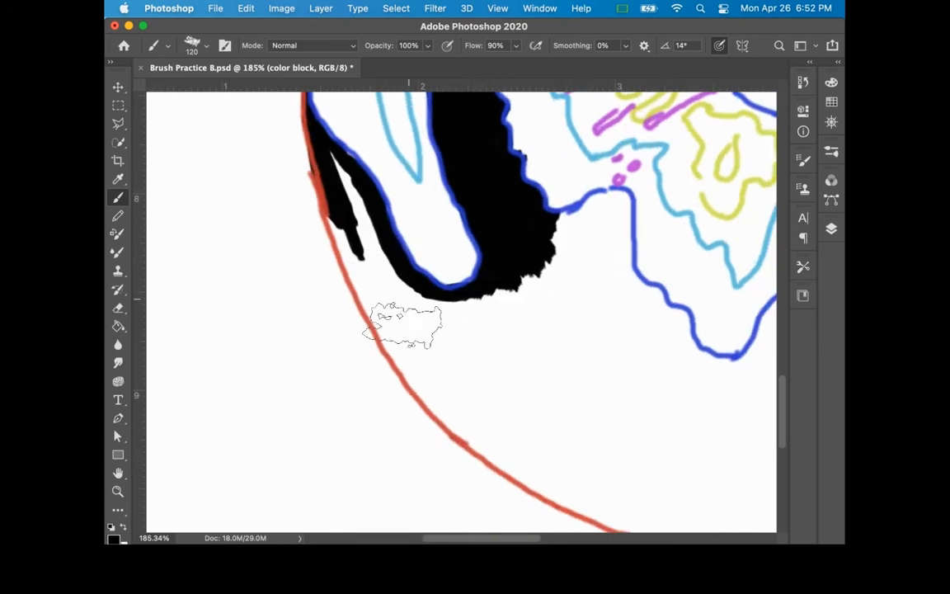
drag(336, 221, 379, 324)
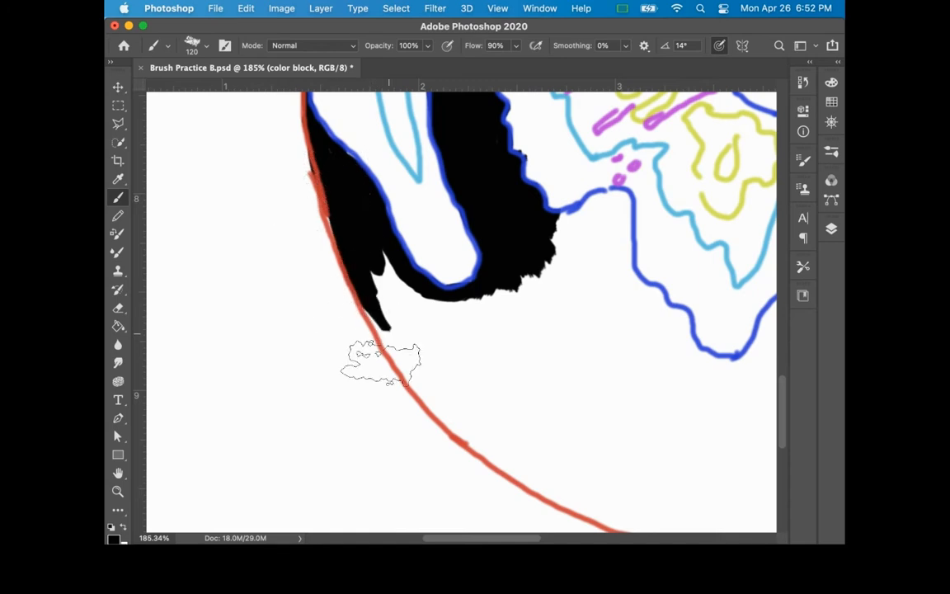
Step: Extend the black core shadow along the apple's bottom, following the jagged blue contour and its peak with the 120 px brush
mouse_move(527, 397)
mouse_down()
mouse_move(401, 328)
mouse_move(407, 339)
mouse_up()
mouse_move(331, 388)
mouse_down()
mouse_move(439, 478)
mouse_move(503, 466)
mouse_up()
mouse_move(309, 336)
mouse_down()
mouse_move(502, 430)
mouse_move(307, 284)
mouse_move(335, 278)
mouse_move(413, 375)
mouse_move(506, 427)
mouse_move(500, 149)
mouse_move(458, 159)
mouse_move(502, 144)
mouse_move(490, 146)
mouse_move(468, 198)
mouse_move(432, 182)
mouse_move(514, 298)
mouse_up()
mouse_move(565, 401)
mouse_down()
mouse_move(364, 390)
mouse_move(399, 392)
mouse_up()
mouse_move(328, 272)
mouse_down()
mouse_move(382, 297)
mouse_move(404, 330)
mouse_move(472, 288)
mouse_move(490, 255)
mouse_move(562, 424)
mouse_move(441, 453)
mouse_up()
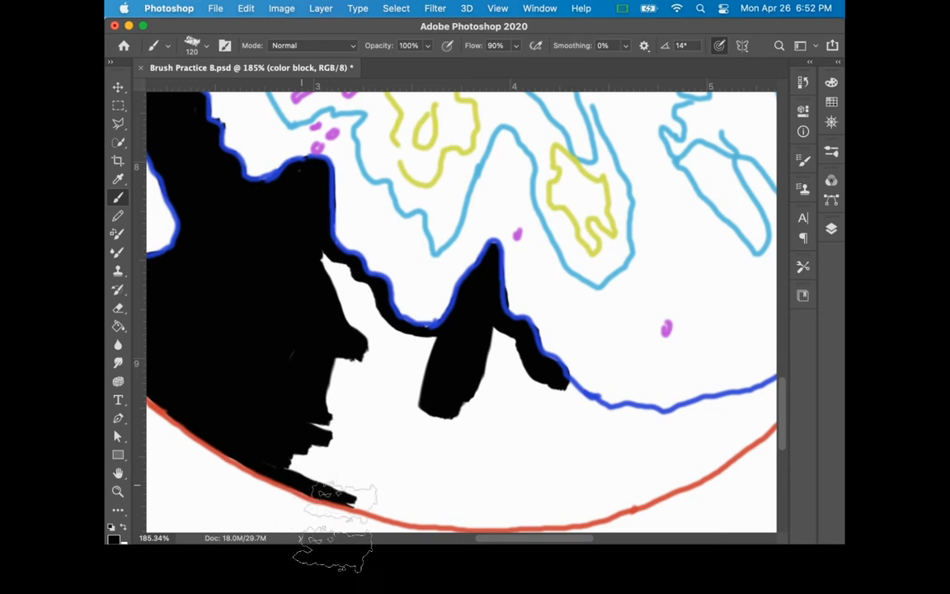
Step: Fill the remaining white gaps in the bottom core shadow with black up to the lower-right edge, enlarging the brush to 238 px
drag(308, 491, 481, 517)
drag(288, 472, 322, 487)
super+click(482, 422)
drag(493, 452, 536, 452)
mouse_move(362, 358)
mouse_down()
mouse_move(422, 427)
mouse_move(294, 249)
mouse_up()
mouse_move(330, 405)
mouse_down()
mouse_move(320, 489)
mouse_move(576, 530)
mouse_move(501, 398)
mouse_move(494, 446)
mouse_move(492, 359)
mouse_move(491, 374)
mouse_move(586, 429)
mouse_move(584, 419)
mouse_move(636, 407)
mouse_up()
mouse_move(564, 537)
mouse_down()
mouse_move(646, 526)
mouse_move(703, 497)
mouse_move(645, 514)
mouse_move(613, 509)
mouse_move(575, 481)
mouse_move(550, 489)
mouse_move(638, 439)
mouse_move(605, 445)
mouse_up()
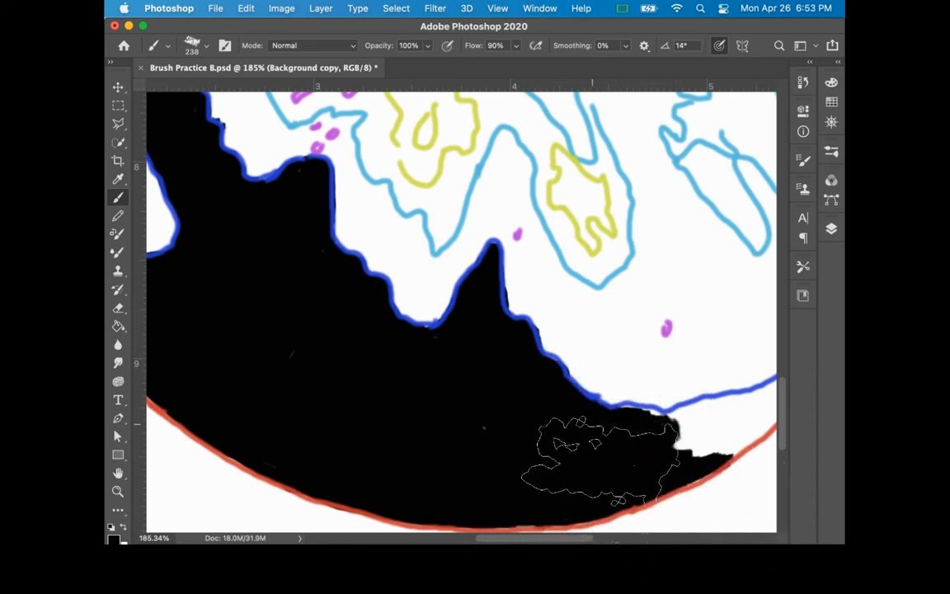
drag(678, 450, 465, 431)
mouse_move(461, 471)
mouse_down()
mouse_move(549, 433)
mouse_move(571, 395)
mouse_move(456, 408)
mouse_move(563, 391)
mouse_move(555, 383)
mouse_move(598, 340)
mouse_move(664, 199)
mouse_move(641, 283)
mouse_move(642, 275)
mouse_move(580, 383)
mouse_move(595, 356)
mouse_move(537, 395)
mouse_move(554, 396)
mouse_move(446, 428)
mouse_move(402, 471)
mouse_up()
Step: Fill the core shadow of the apple's central cavity and the dark side of the stem with black
drag(479, 271, 642, 502)
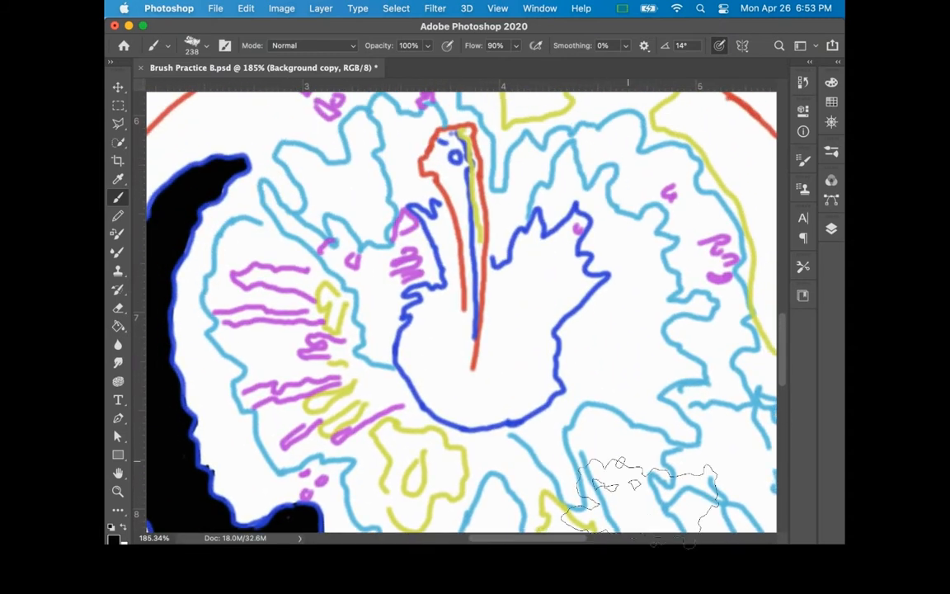
key(z)
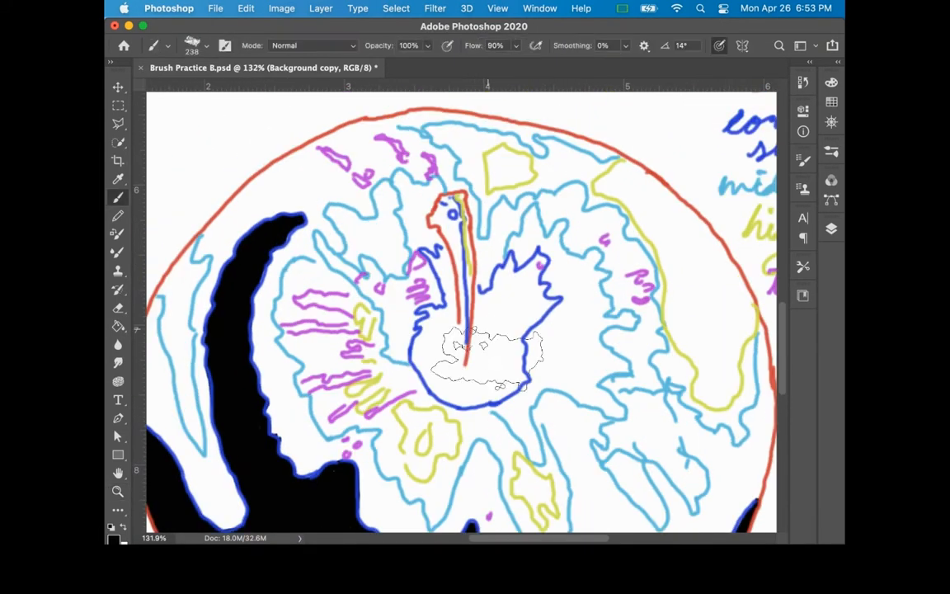
mouse_move(477, 349)
mouse_down()
mouse_move(418, 355)
mouse_move(436, 419)
mouse_move(459, 420)
mouse_move(525, 393)
mouse_move(520, 364)
mouse_move(539, 357)
mouse_move(554, 317)
mouse_move(537, 292)
mouse_move(540, 272)
mouse_move(514, 276)
mouse_move(488, 301)
mouse_move(459, 359)
mouse_move(451, 235)
mouse_move(438, 214)
mouse_move(430, 228)
mouse_move(441, 243)
mouse_move(451, 214)
mouse_move(460, 281)
mouse_move(453, 293)
mouse_move(442, 272)
mouse_move(449, 305)
mouse_move(441, 268)
mouse_move(427, 277)
mouse_move(424, 256)
mouse_move(448, 330)
mouse_move(426, 321)
mouse_move(420, 334)
mouse_move(433, 342)
mouse_move(450, 416)
mouse_move(449, 408)
mouse_move(488, 404)
mouse_move(488, 321)
mouse_move(496, 354)
mouse_move(489, 338)
mouse_move(500, 338)
mouse_move(517, 293)
mouse_move(542, 328)
mouse_move(529, 338)
mouse_move(531, 281)
mouse_move(511, 310)
mouse_move(557, 330)
mouse_up()
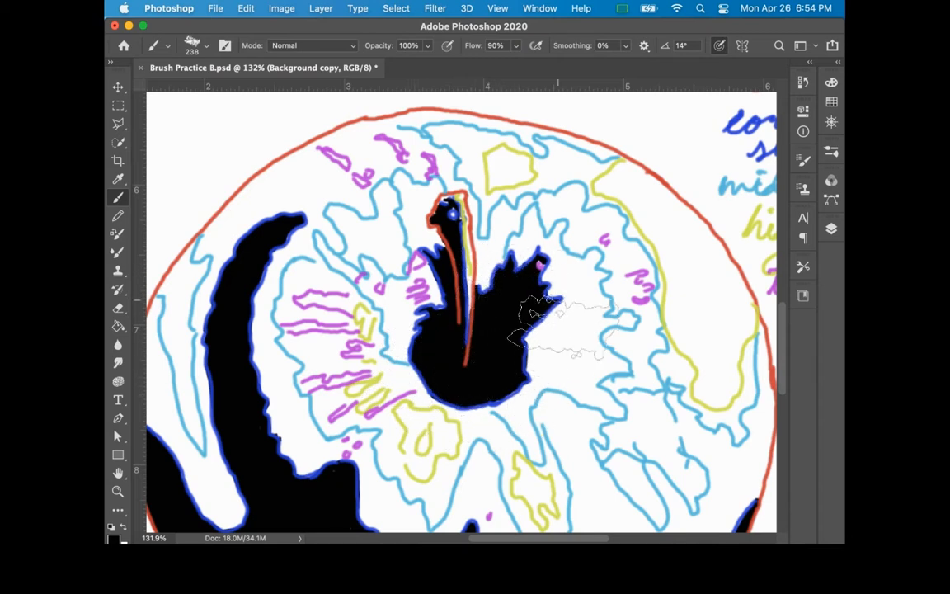
Step: Sample black from the reference photo's dark lower area and dab a swatch of it on the white margin beside the apple drawing
key(z)
drag(621, 411, 565, 412)
drag(619, 374, 604, 375)
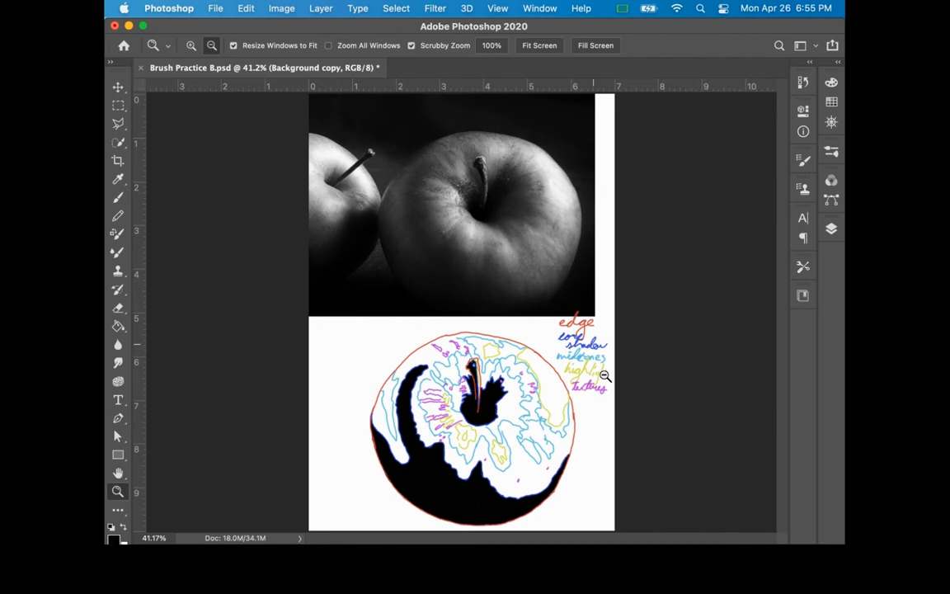
key(i)
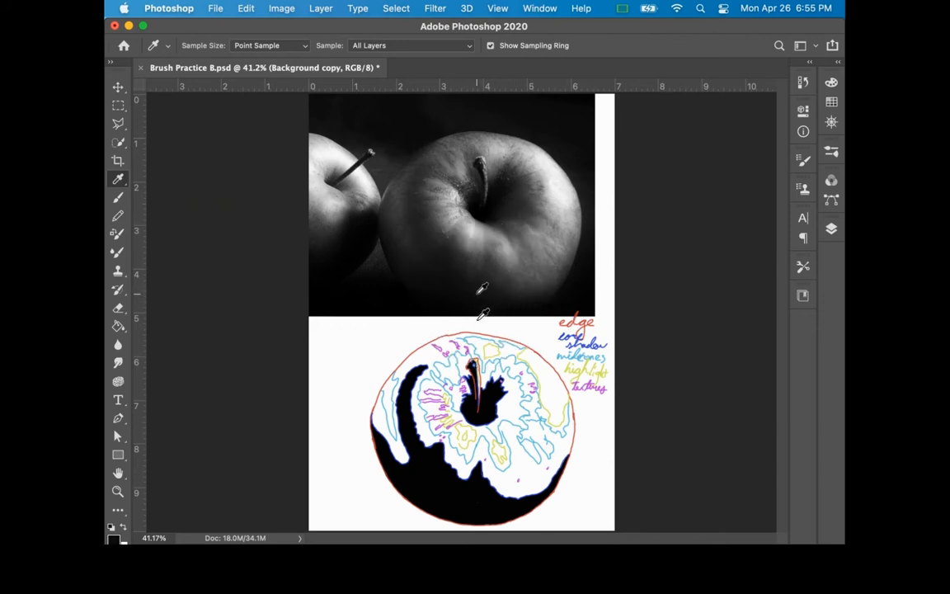
key(b)
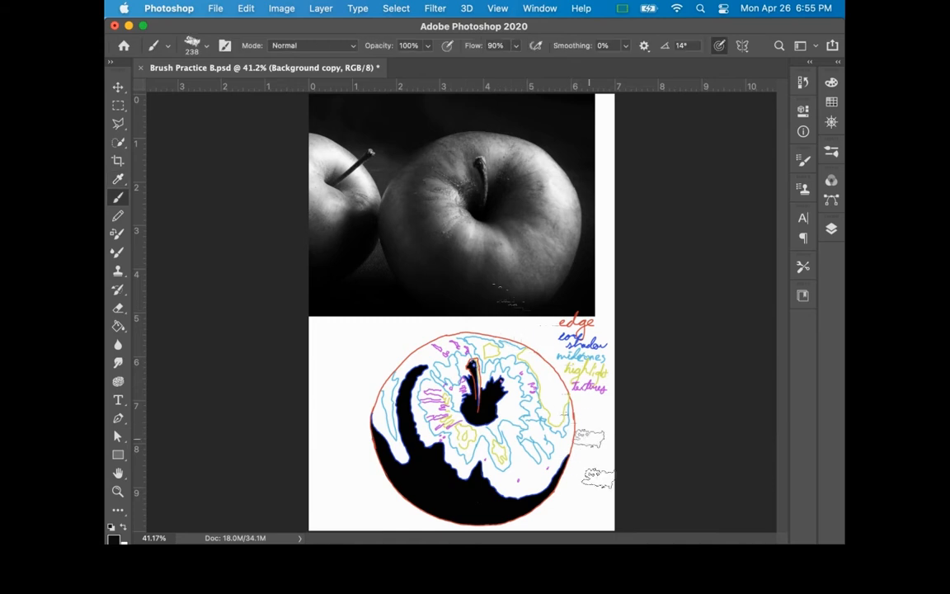
click(597, 454)
Step: Sample a dark grey and a mid grey from the reference apple and stack a swatch of each above the black one
key(i)
click(476, 247)
key(b)
click(598, 443)
key(i)
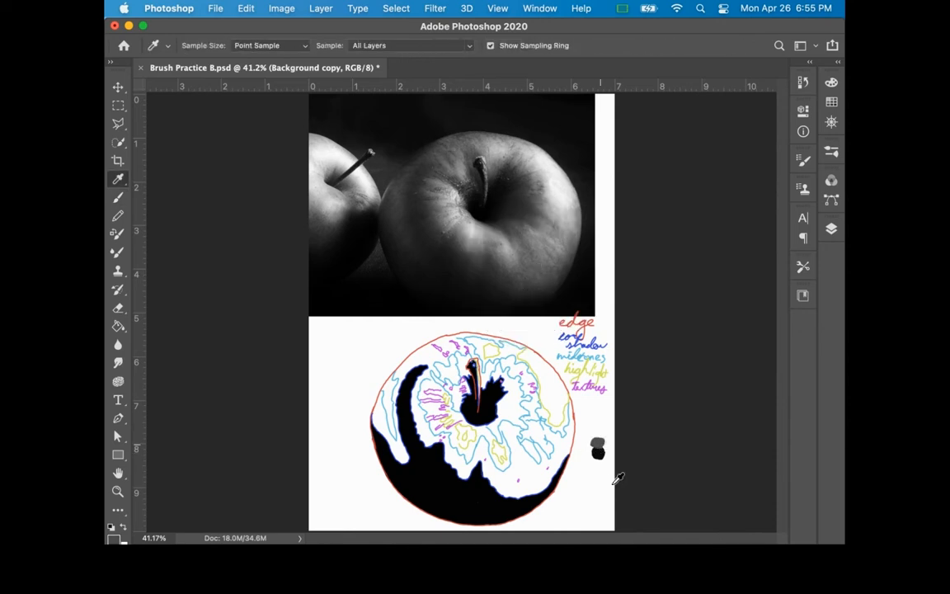
drag(530, 240, 535, 255)
key(b)
click(598, 432)
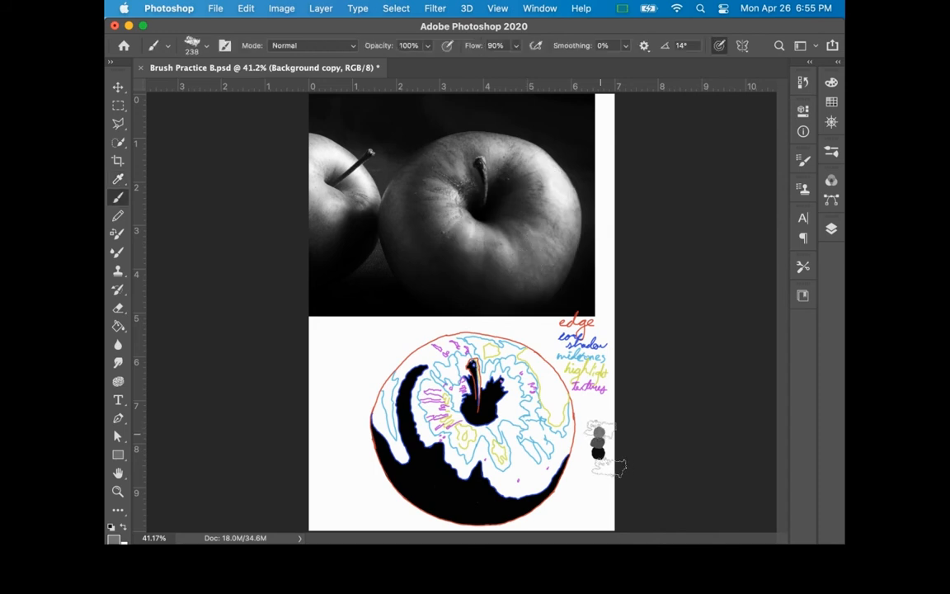
Step: Sample the brightest highlight on the reference apple and dab it as a swatch above the mid grey one
key(i)
click(559, 183)
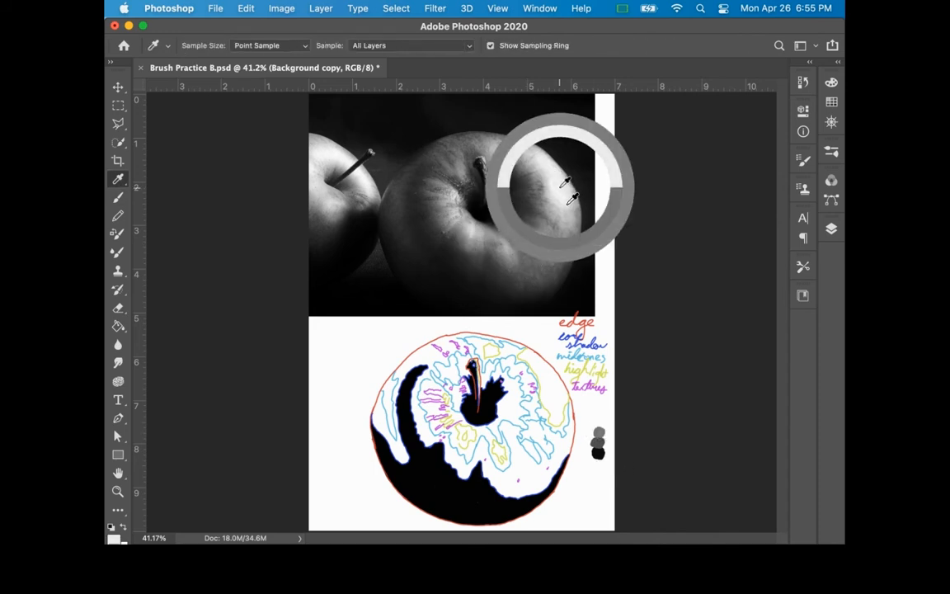
click(601, 426)
drag(599, 423, 557, 197)
key(b)
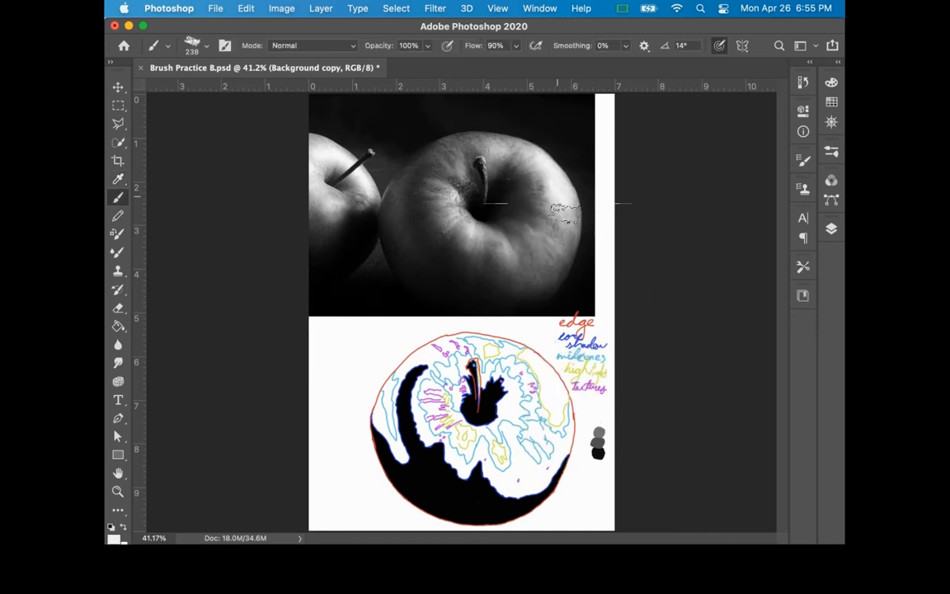
click(600, 417)
Step: Toggle the visibility of the contour, color block and Background copy layers to examine which ones hold the black shading
key(z)
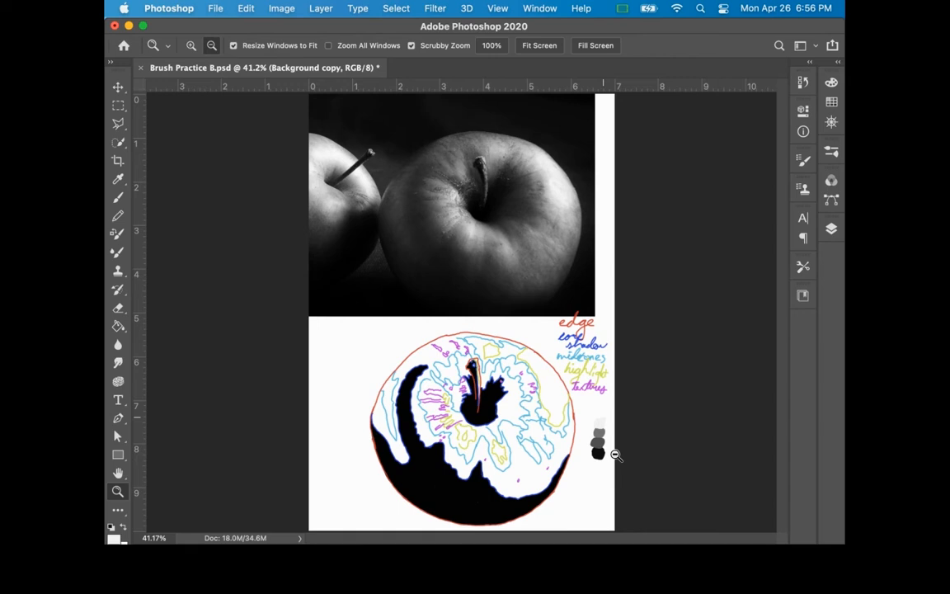
click(831, 228)
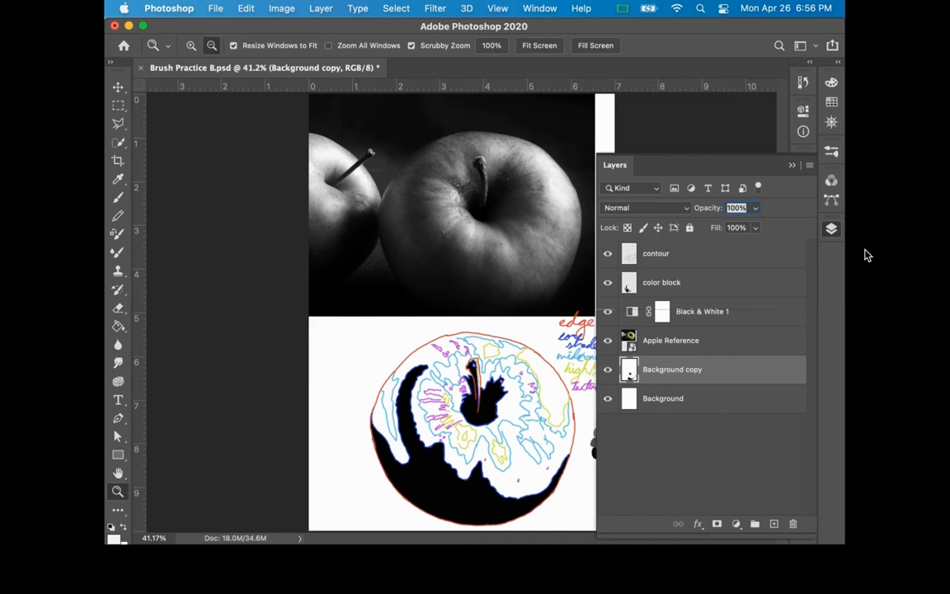
click(701, 282)
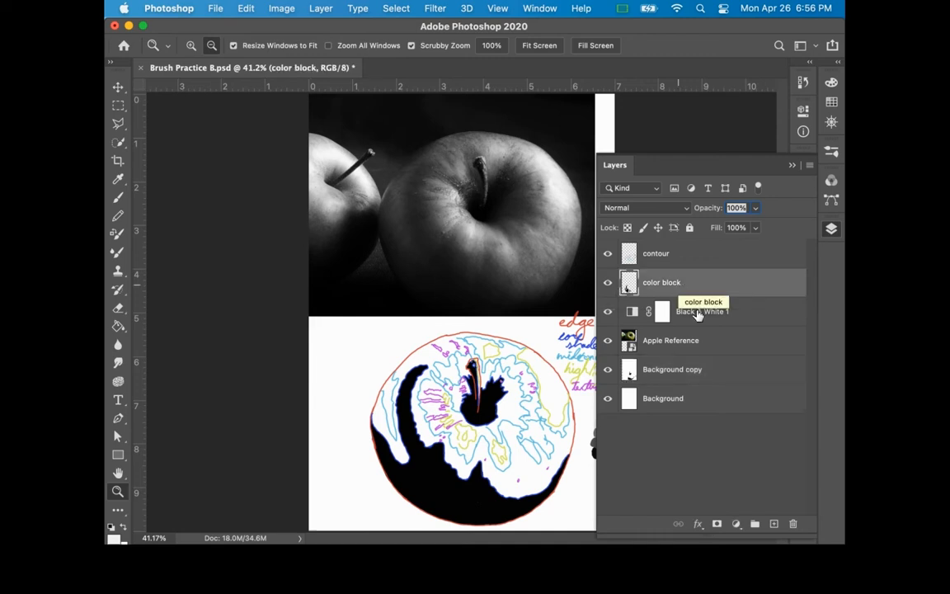
click(608, 368)
click(607, 369)
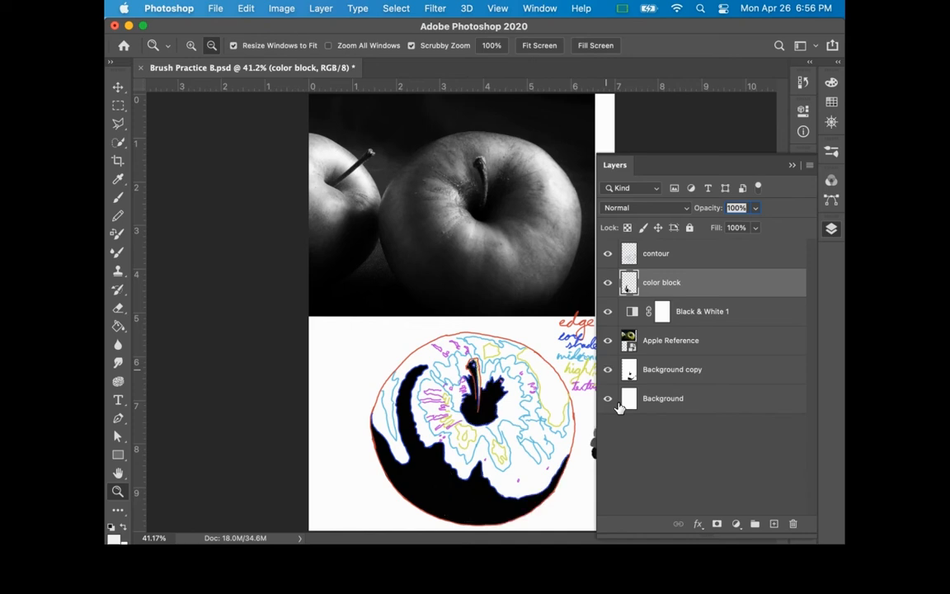
click(607, 282)
click(608, 254)
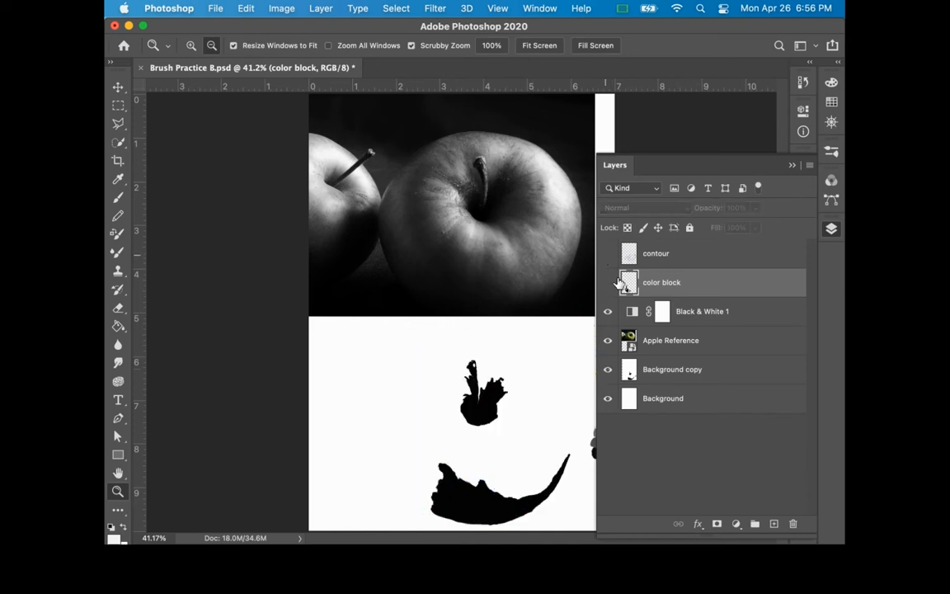
click(608, 253)
click(607, 282)
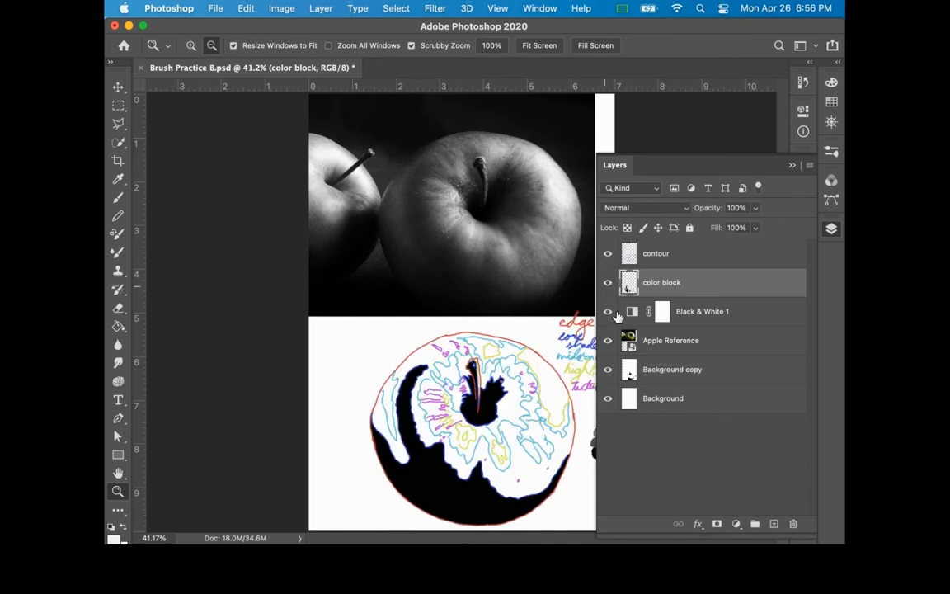
click(669, 375)
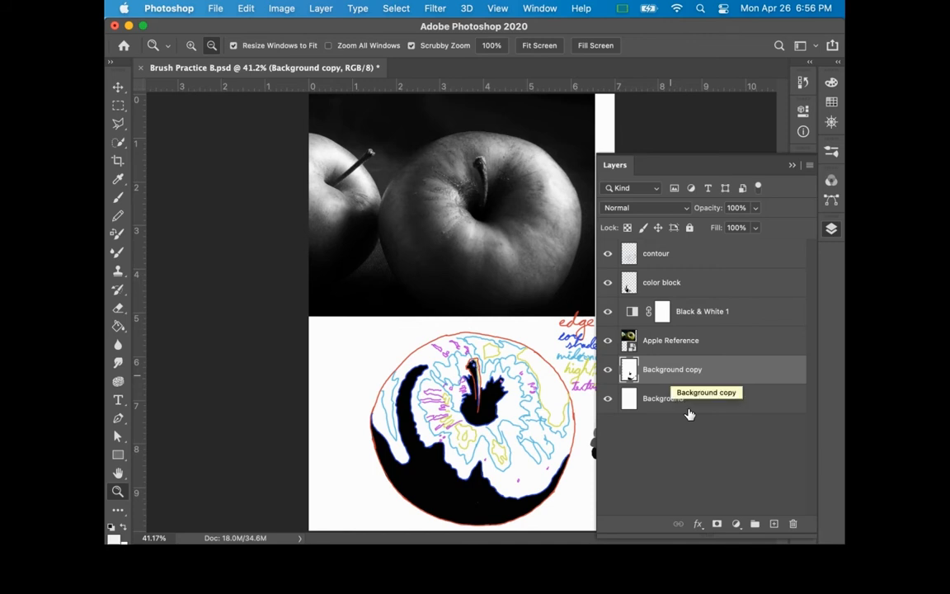
Step: Create a new layer and place it directly below the color block layer
click(707, 285)
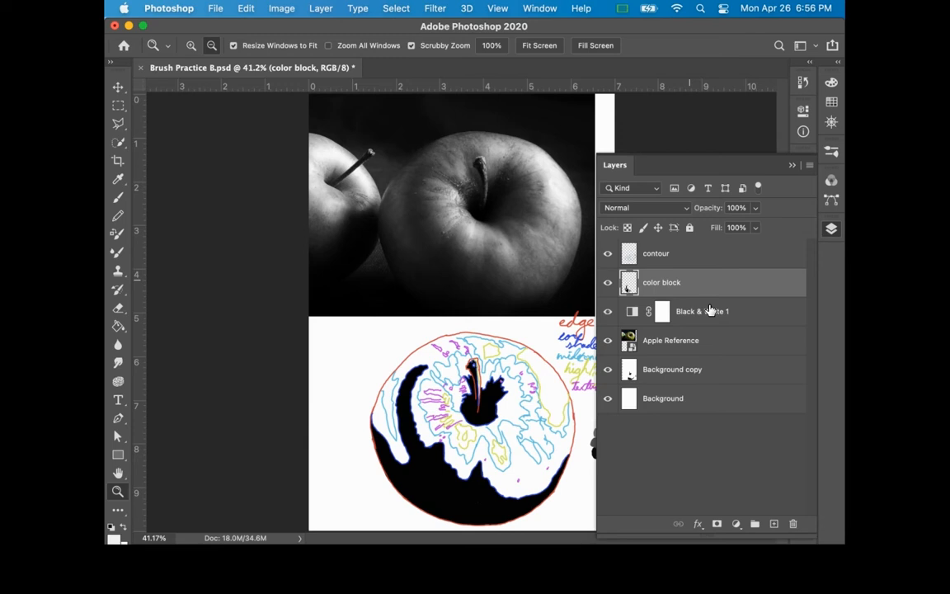
key(super+shift+alt+n)
drag(672, 283, 695, 346)
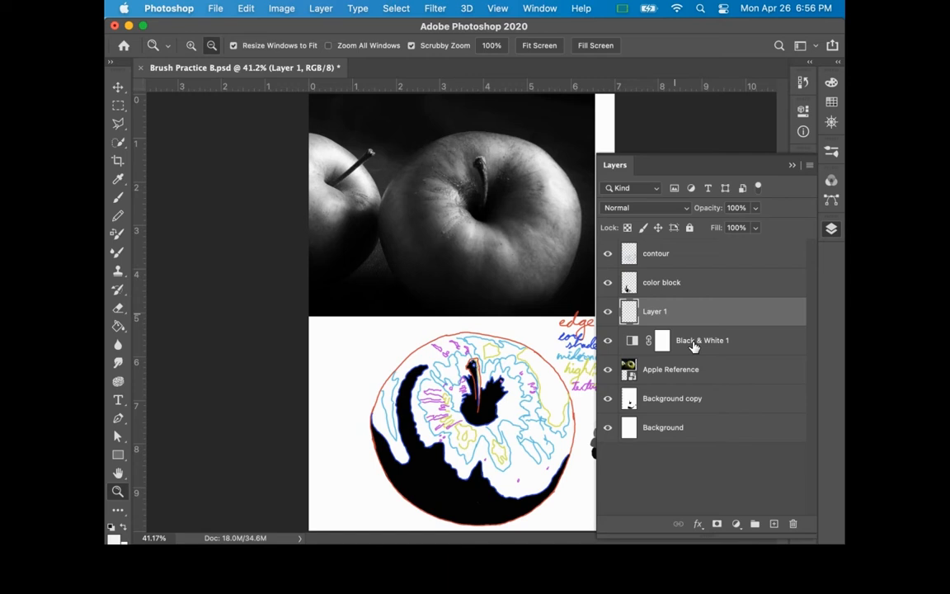
click(831, 229)
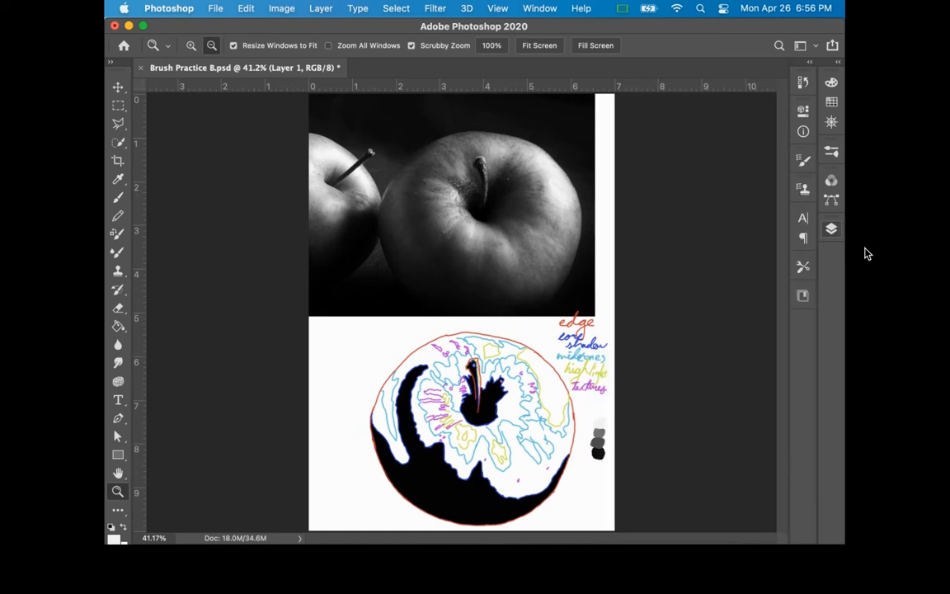
Step: Sample the dark grey swatch as the painting colour for the apple's base tone
key(i)
drag(600, 443, 599, 443)
key(b)
key(z)
drag(470, 405, 514, 408)
drag(504, 418, 500, 410)
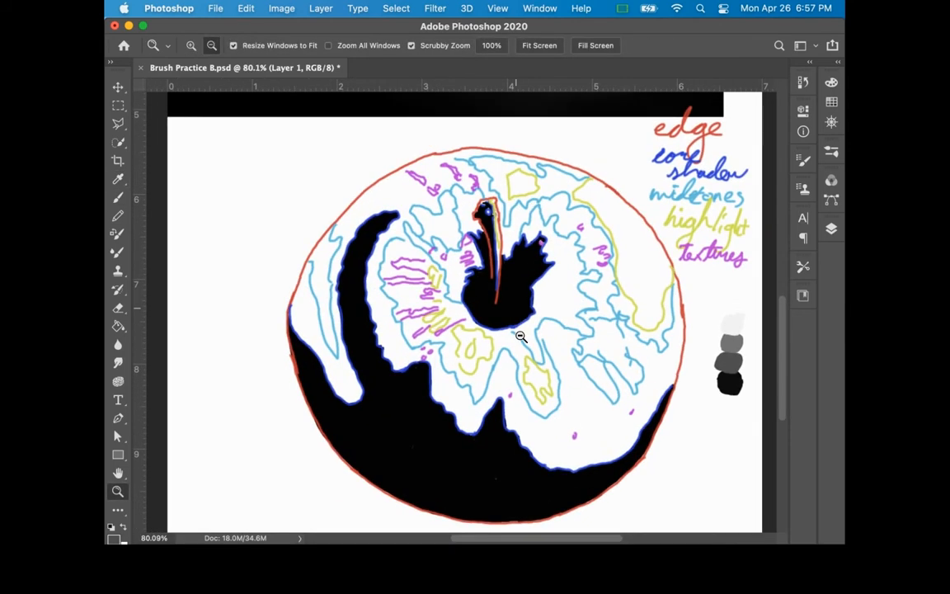
Step: Hide the color block layer while keeping Layer 1 active for painting
click(830, 230)
click(862, 259)
click(830, 231)
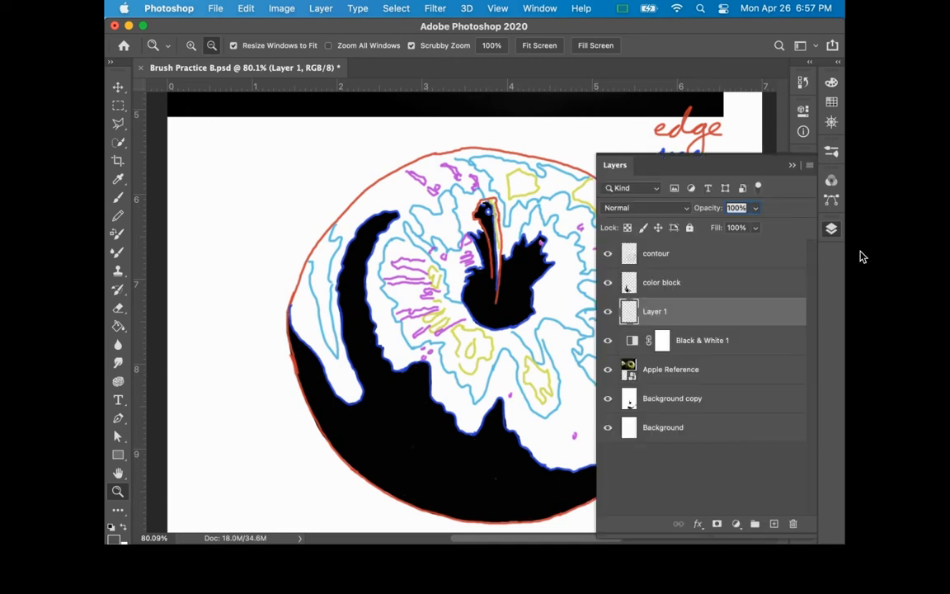
key(super+z)
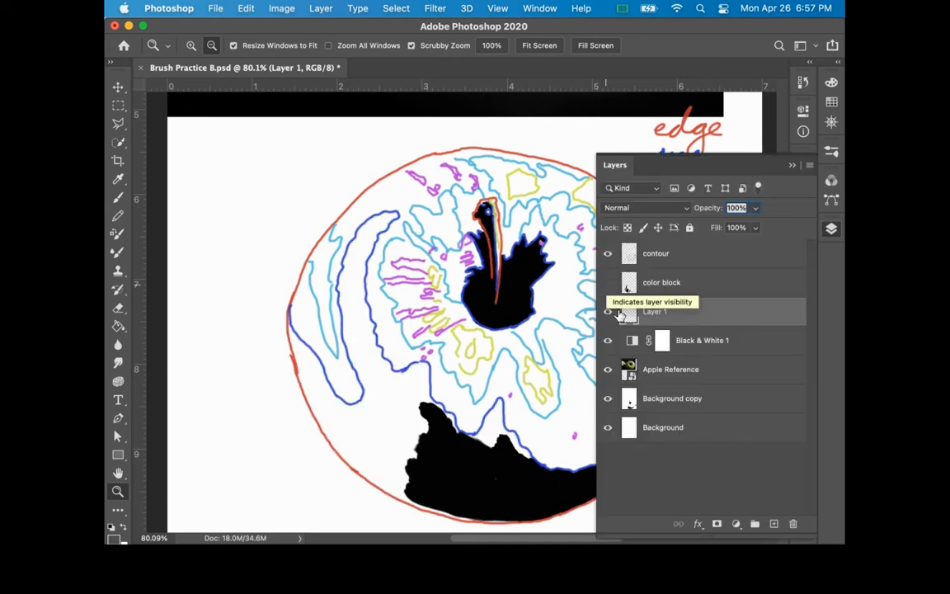
click(831, 230)
Step: Paint the whole apple dark grey on Layer 1 up to its red outer edge with the 238 px brush
mouse_move(453, 462)
mouse_down()
mouse_move(433, 472)
mouse_move(464, 536)
mouse_move(371, 496)
mouse_move(296, 404)
mouse_move(276, 347)
mouse_move(284, 285)
mouse_move(404, 245)
mouse_move(396, 241)
mouse_move(363, 317)
mouse_up()
key(b)
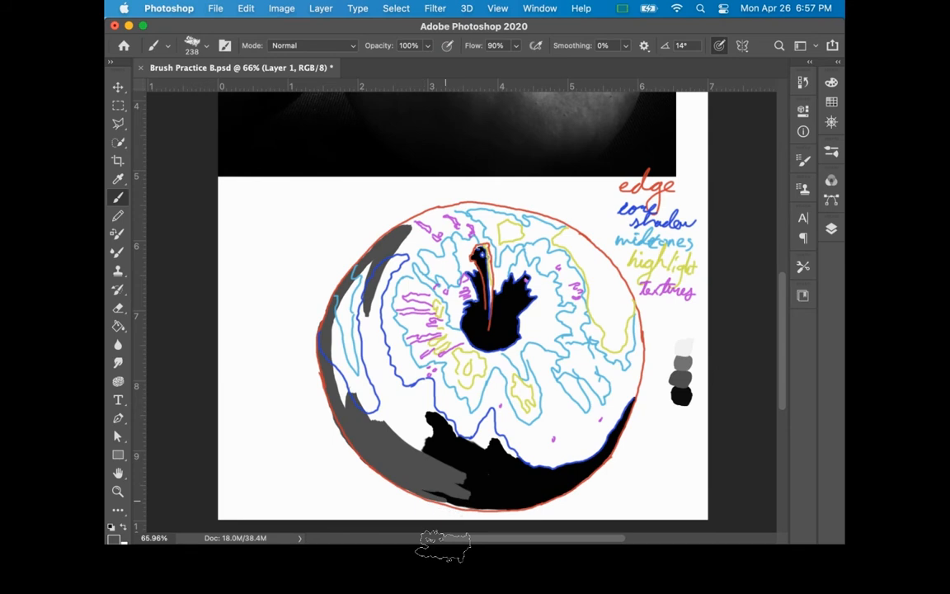
mouse_move(419, 493)
mouse_down()
mouse_move(491, 507)
mouse_move(520, 502)
mouse_move(419, 484)
mouse_move(509, 503)
mouse_move(568, 495)
mouse_up()
mouse_move(569, 532)
mouse_down()
mouse_move(557, 505)
mouse_move(582, 495)
mouse_move(647, 378)
mouse_move(635, 320)
mouse_up()
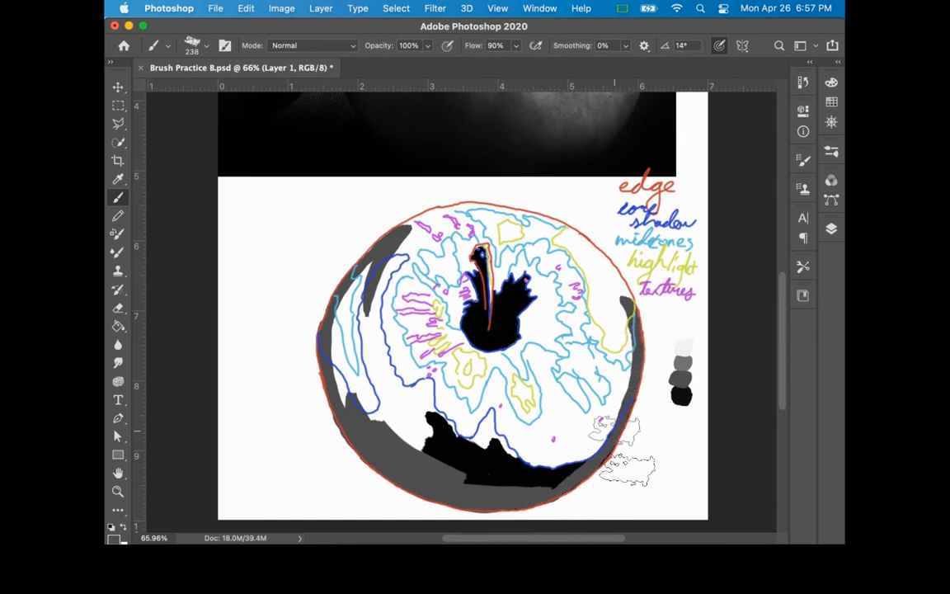
mouse_move(619, 296)
mouse_down()
mouse_move(564, 244)
mouse_move(569, 239)
mouse_move(534, 237)
mouse_move(570, 239)
mouse_move(513, 220)
mouse_move(567, 229)
mouse_move(590, 247)
mouse_move(495, 208)
mouse_move(420, 224)
mouse_move(385, 238)
mouse_up()
mouse_move(422, 325)
mouse_down()
mouse_move(413, 444)
mouse_move(307, 382)
mouse_move(383, 255)
mouse_move(396, 347)
mouse_move(420, 412)
mouse_move(501, 483)
mouse_move(478, 445)
mouse_move(561, 505)
mouse_move(604, 476)
mouse_move(630, 428)
mouse_move(548, 326)
mouse_move(478, 355)
mouse_move(437, 321)
mouse_move(625, 351)
mouse_move(412, 272)
mouse_move(379, 214)
mouse_move(528, 214)
mouse_move(476, 264)
mouse_up()
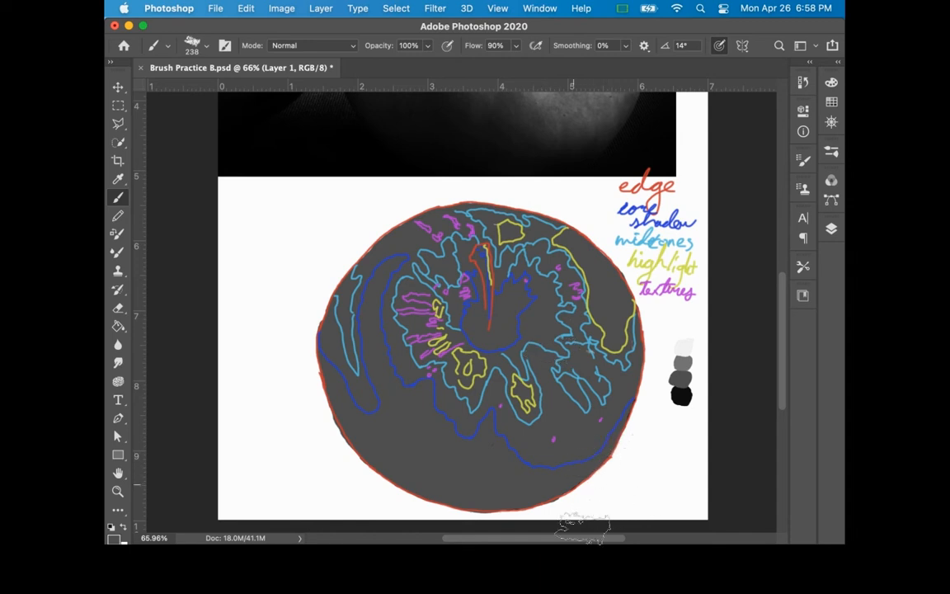
Step: Toggle Layer 1's visibility to check its coverage, and load its painted apple shape as a selection
click(831, 229)
click(607, 311)
click(611, 341)
click(611, 340)
click(612, 340)
click(612, 340)
click(607, 311)
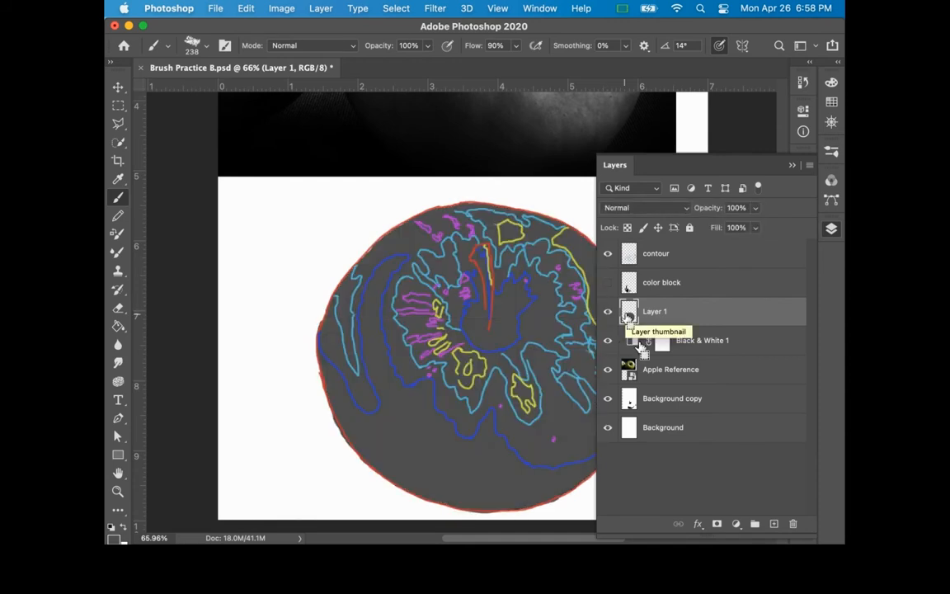
ctrl+click(629, 316)
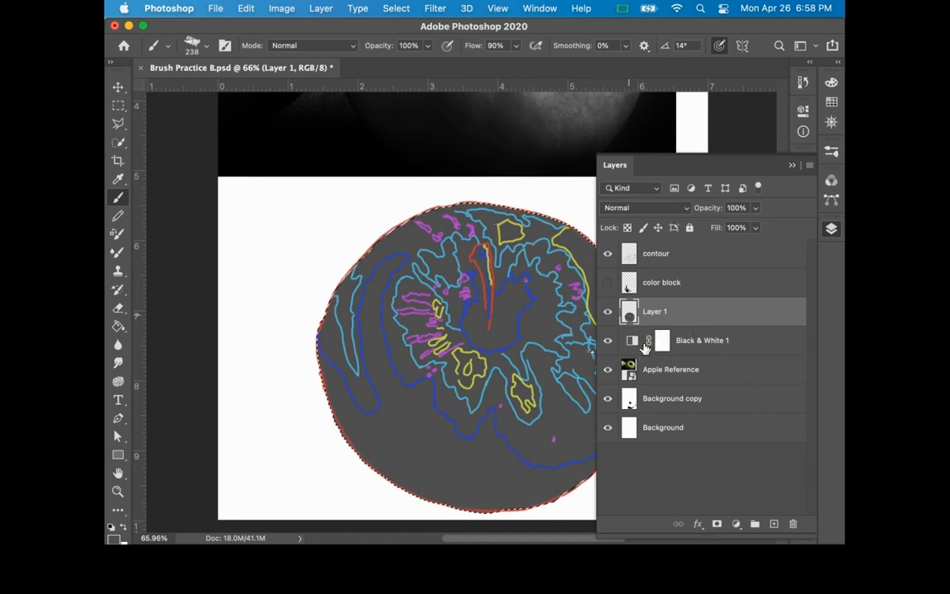
click(831, 228)
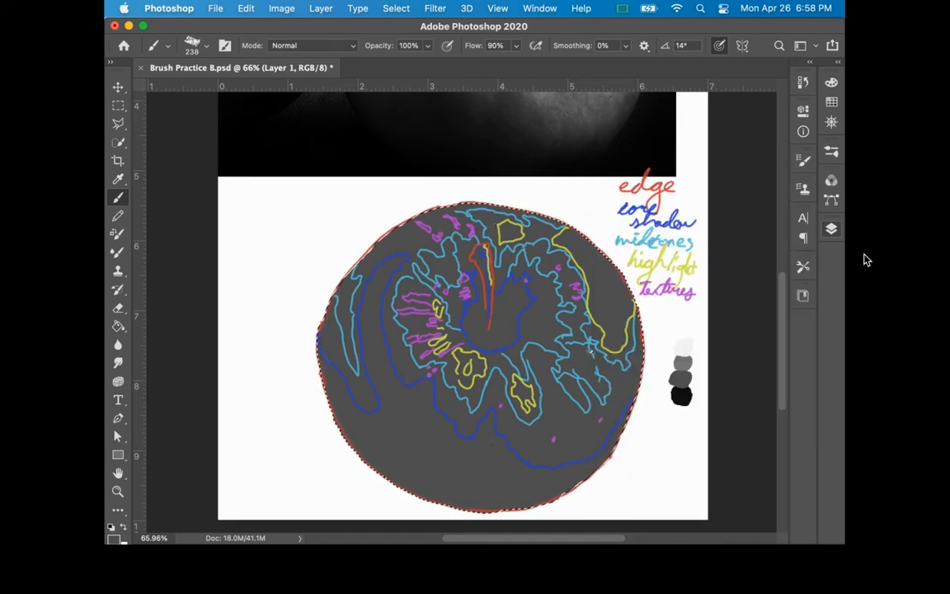
Step: Show the color block layer again above the grey base
click(831, 228)
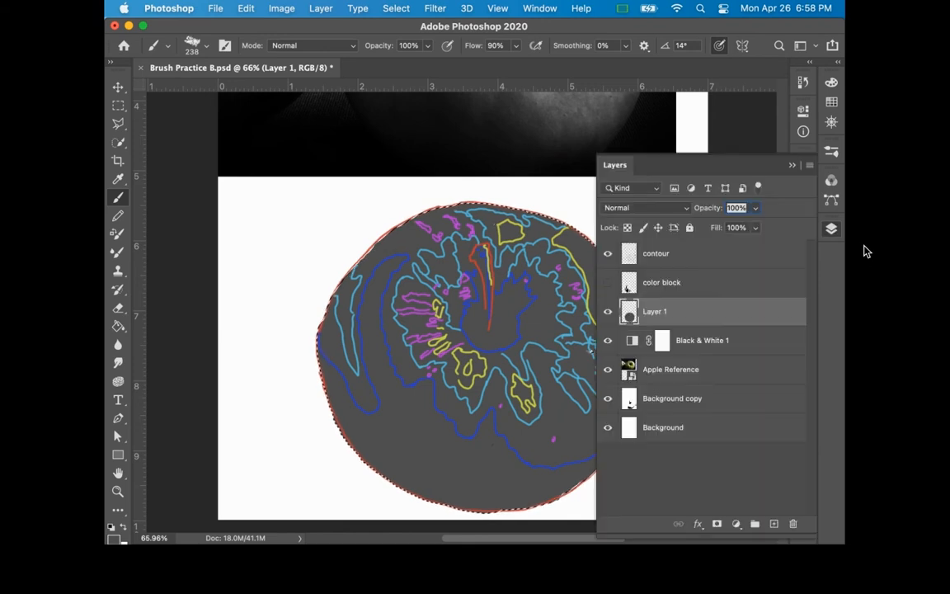
click(608, 281)
click(831, 228)
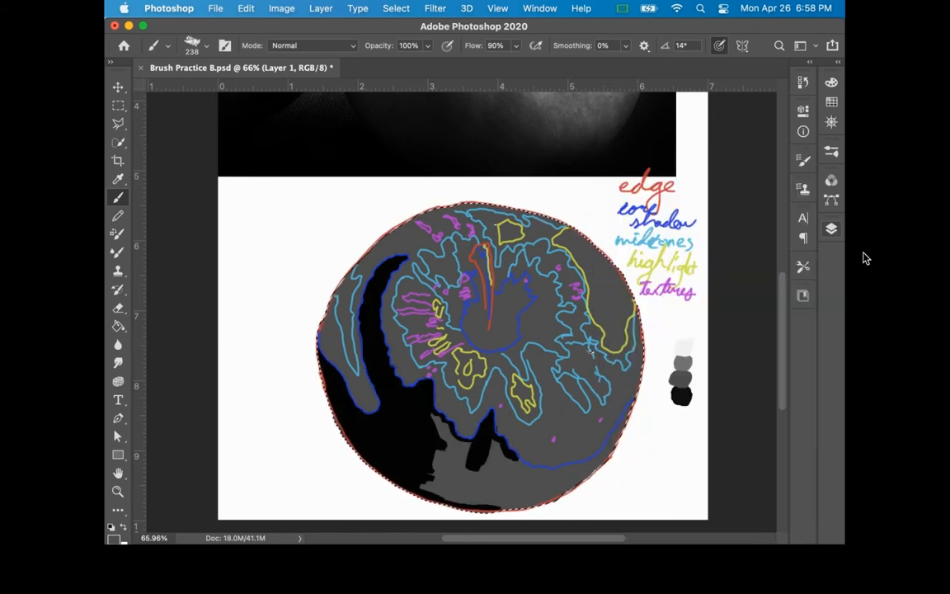
Step: Sample the black swatch and paint the core shadow along the apple's bottom and lower-right edge inside the selection
key(i)
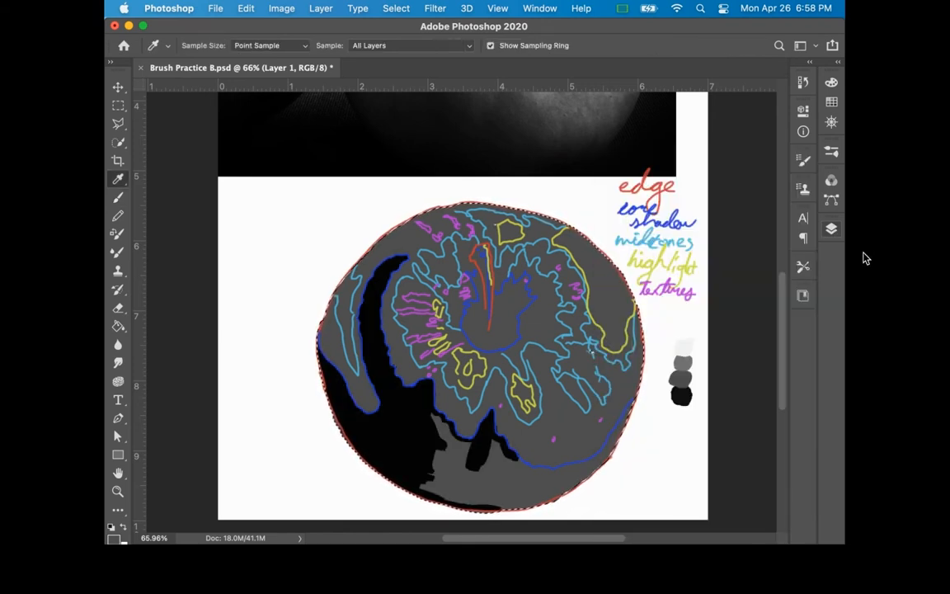
key(b)
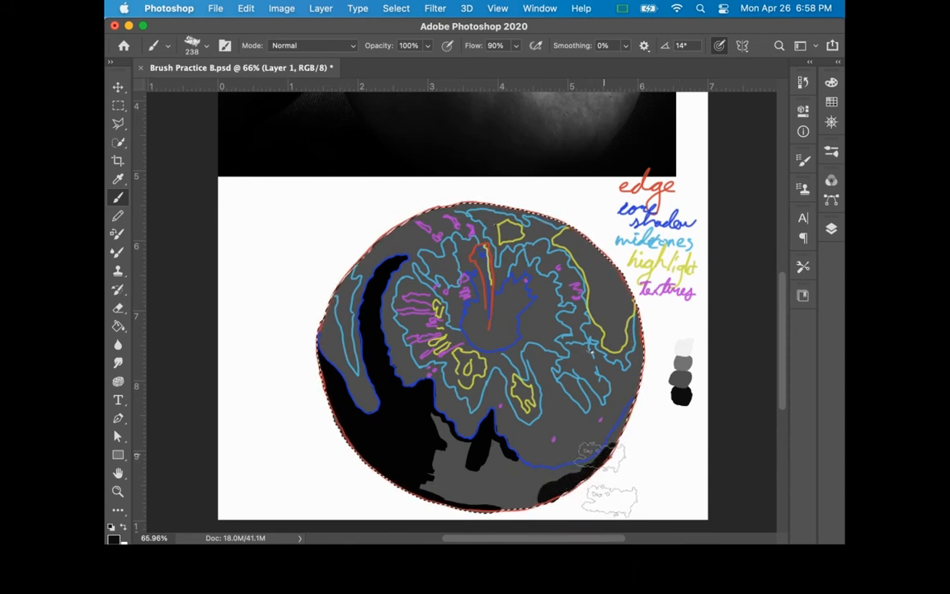
scroll(569, 99, down, 2)
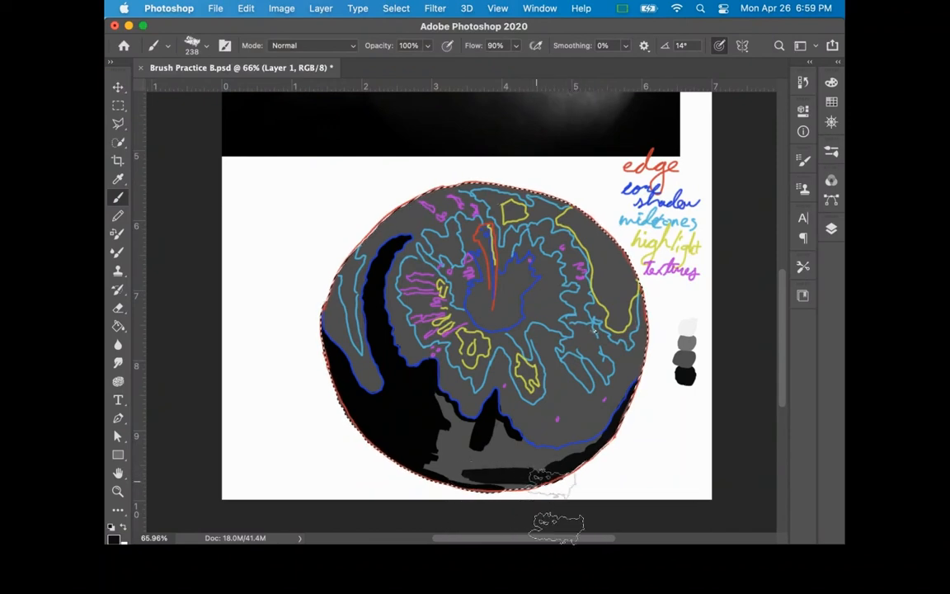
mouse_move(517, 488)
mouse_down()
mouse_move(424, 496)
mouse_move(492, 505)
mouse_up()
Step: Fill the remaining grey gaps of the bottom core shadow with black up to the jagged blue contour
key(z)
mouse_move(544, 463)
mouse_down()
mouse_move(608, 460)
mouse_move(616, 503)
mouse_up()
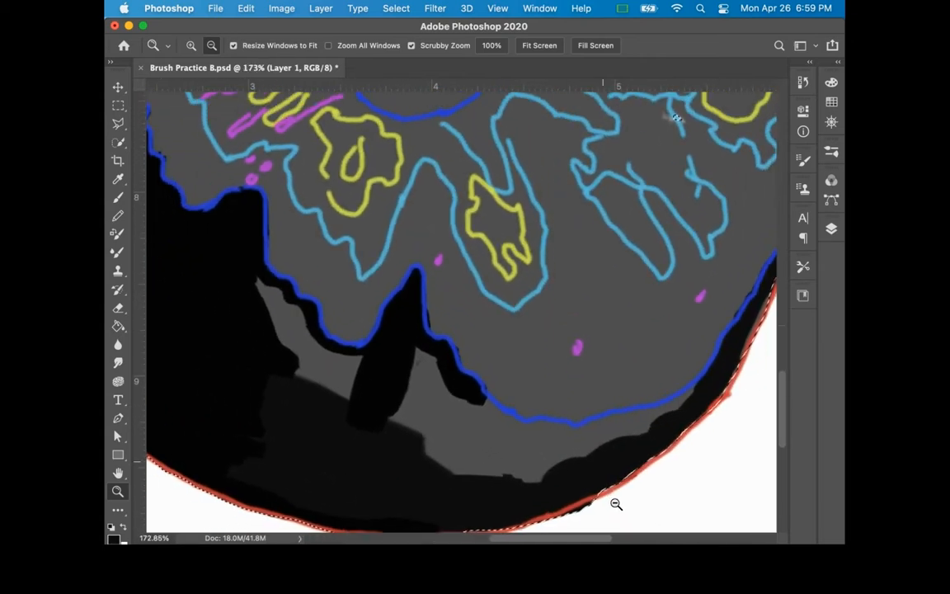
key(b)
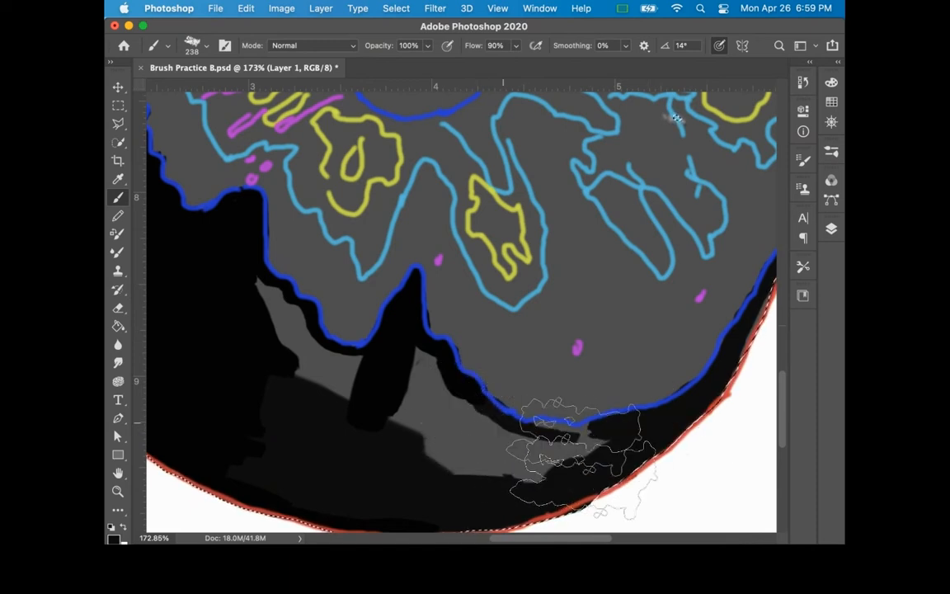
mouse_move(577, 454)
mouse_down()
mouse_move(439, 489)
mouse_move(417, 453)
mouse_move(518, 484)
mouse_move(480, 457)
mouse_move(492, 452)
mouse_move(419, 401)
mouse_move(402, 371)
mouse_move(385, 434)
mouse_up()
mouse_move(251, 307)
mouse_down()
mouse_move(328, 384)
mouse_move(326, 399)
mouse_move(365, 388)
mouse_move(267, 355)
mouse_move(265, 379)
mouse_move(345, 428)
mouse_up()
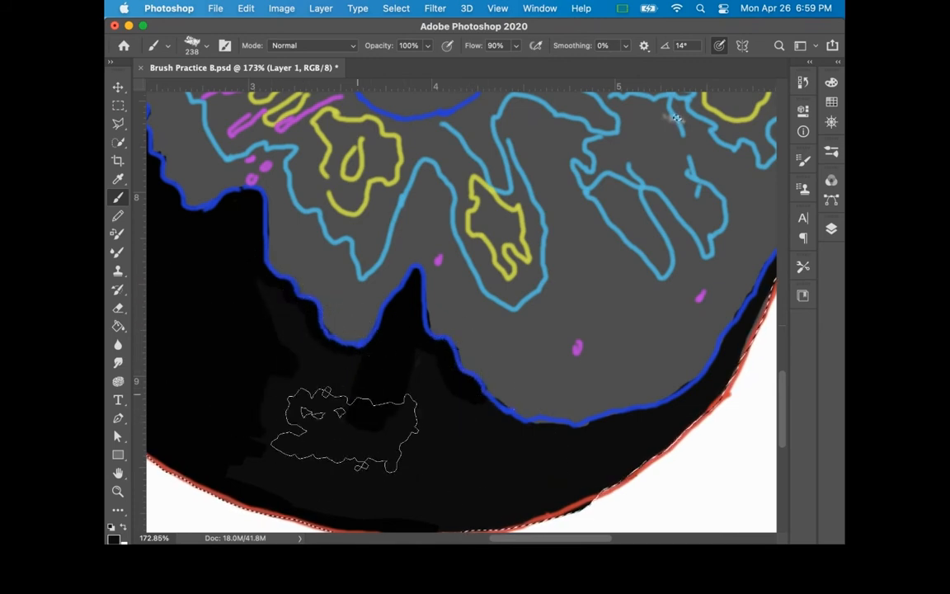
Step: Paint the apple's central cavity and the dark side of the stem black on Layer 1, and display the layer list
mouse_move(296, 272)
mouse_down()
mouse_move(530, 511)
mouse_move(498, 557)
mouse_up()
mouse_move(606, 359)
mouse_down()
mouse_move(392, 360)
mouse_move(366, 328)
mouse_move(371, 334)
mouse_move(342, 198)
mouse_move(354, 226)
mouse_move(339, 239)
mouse_move(342, 263)
mouse_move(330, 292)
mouse_move(307, 286)
mouse_move(301, 301)
mouse_move(313, 315)
mouse_move(317, 378)
mouse_move(345, 381)
mouse_move(338, 391)
mouse_move(334, 362)
mouse_move(355, 417)
mouse_move(449, 392)
mouse_move(481, 276)
mouse_move(501, 286)
mouse_move(462, 245)
mouse_move(427, 239)
mouse_move(394, 274)
mouse_move(371, 356)
mouse_move(356, 165)
mouse_move(368, 248)
mouse_move(333, 178)
mouse_move(337, 165)
mouse_move(329, 272)
mouse_move(381, 396)
mouse_move(476, 292)
mouse_move(434, 314)
mouse_move(476, 250)
mouse_move(434, 253)
mouse_up()
key(z)
mouse_move(555, 319)
mouse_down()
mouse_move(482, 331)
mouse_move(495, 360)
mouse_up()
click(831, 228)
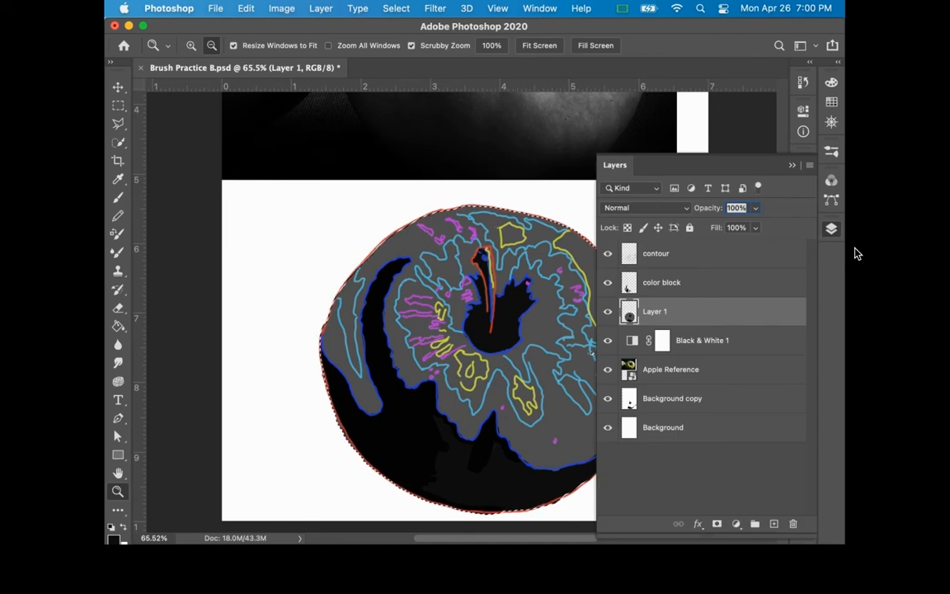
Step: Compare the color block layer with Layer 1 by toggling their visibility to see which black areas each holds
click(608, 282)
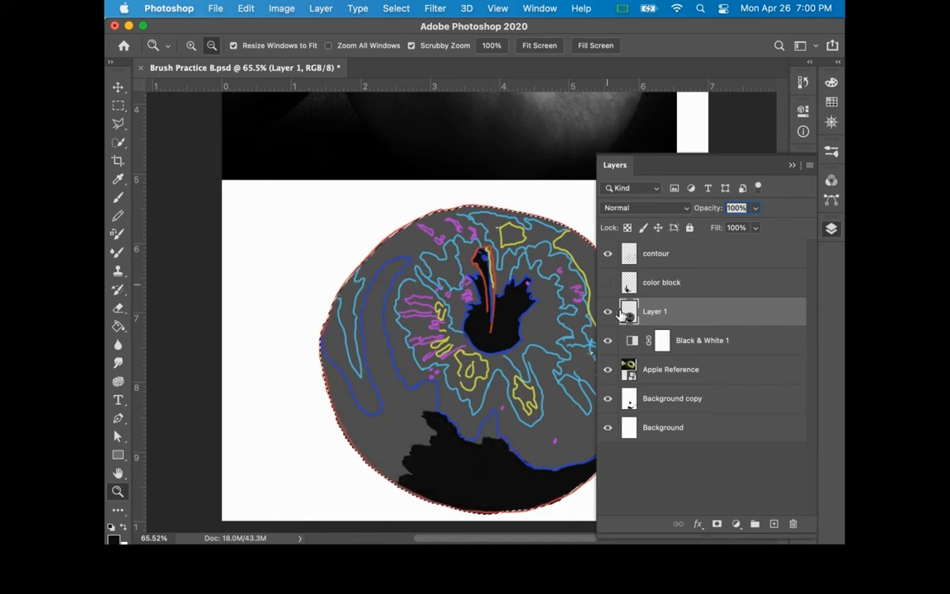
click(608, 283)
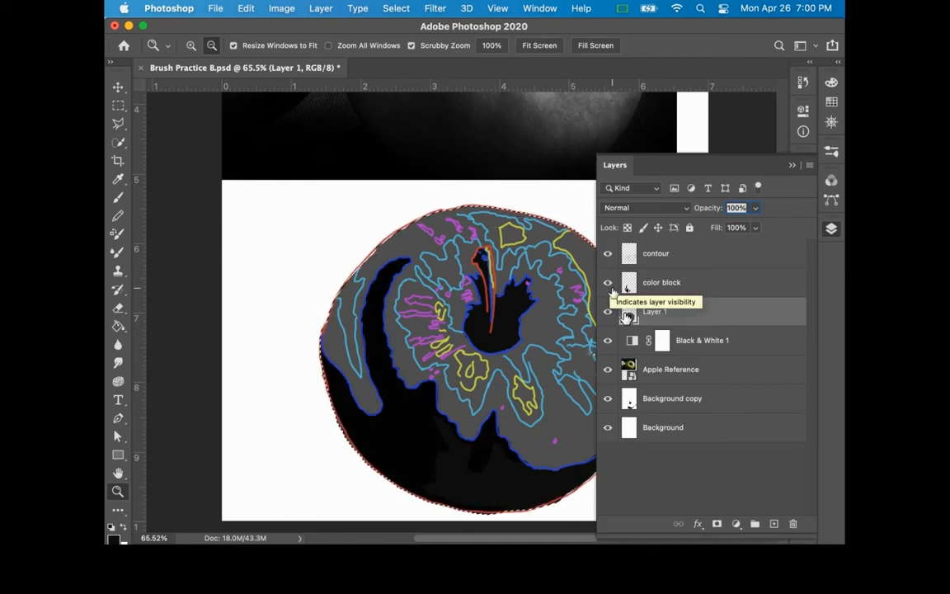
click(608, 282)
click(608, 282)
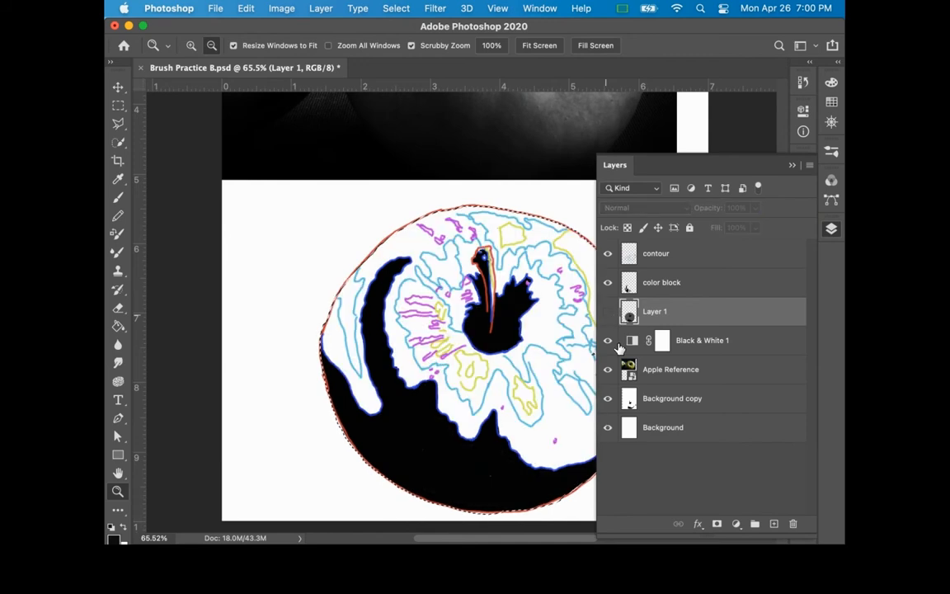
click(608, 282)
click(608, 282)
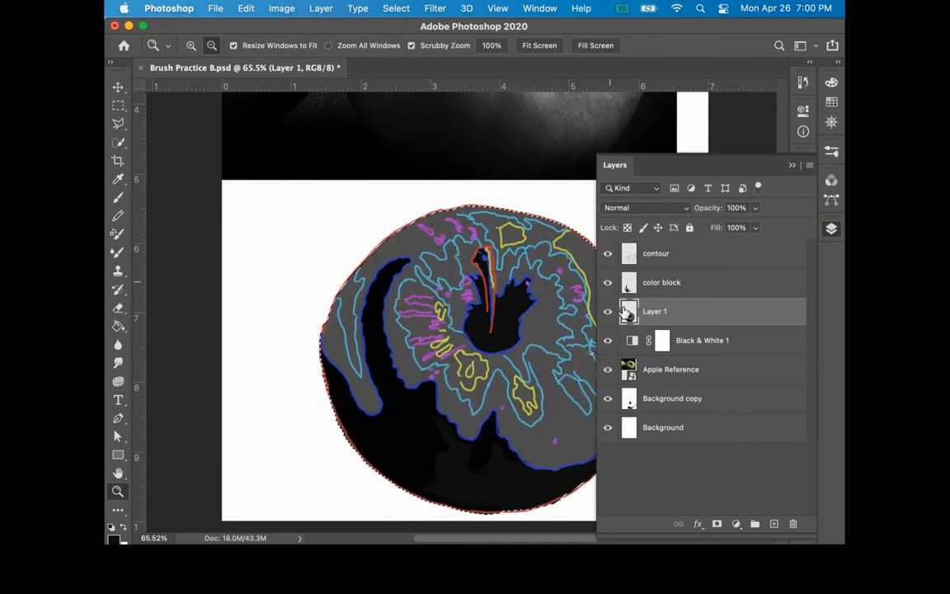
Step: Merge the color block layer and Layer 1 into one layer
click(627, 283)
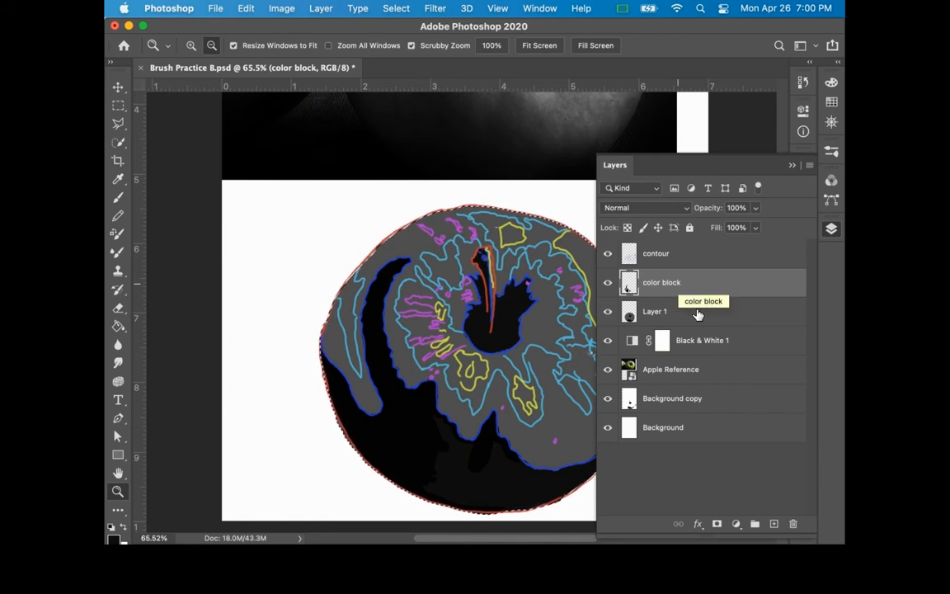
shift+click(692, 314)
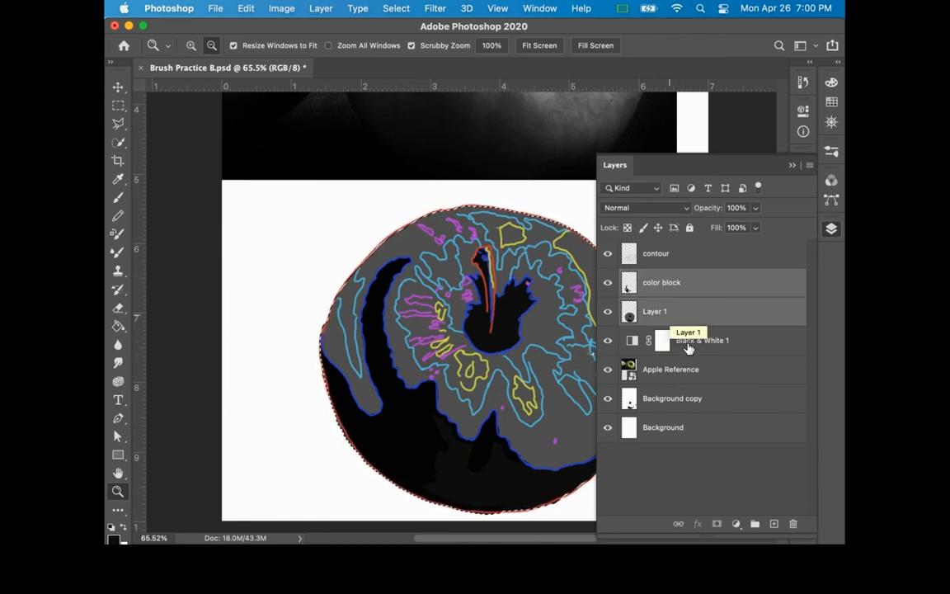
right_click(681, 285)
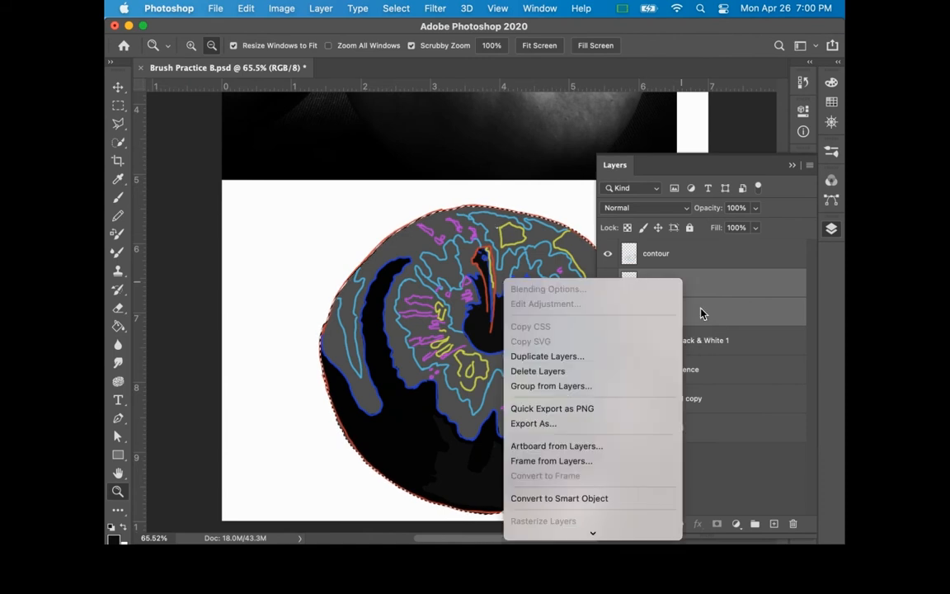
mouse_move(596, 535)
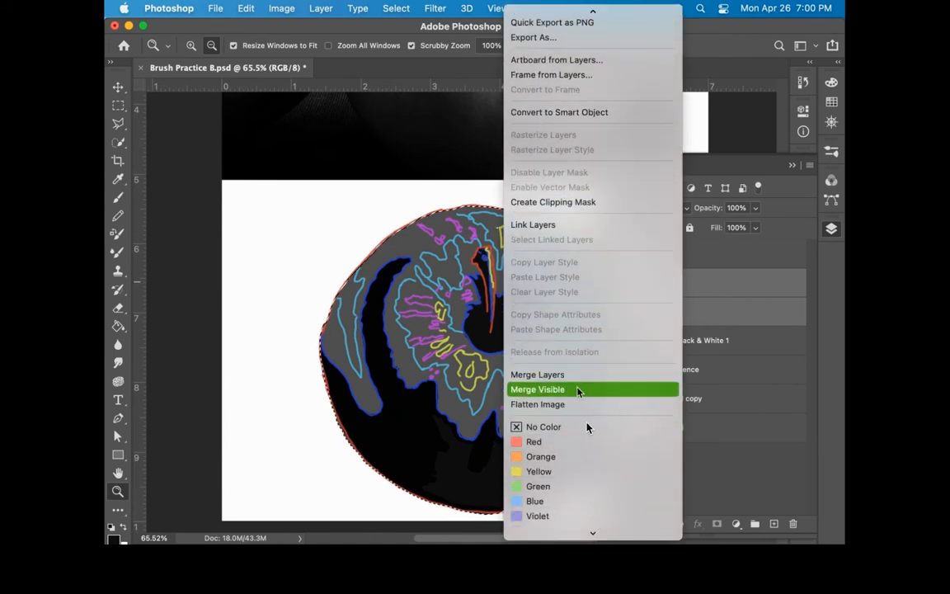
click(588, 376)
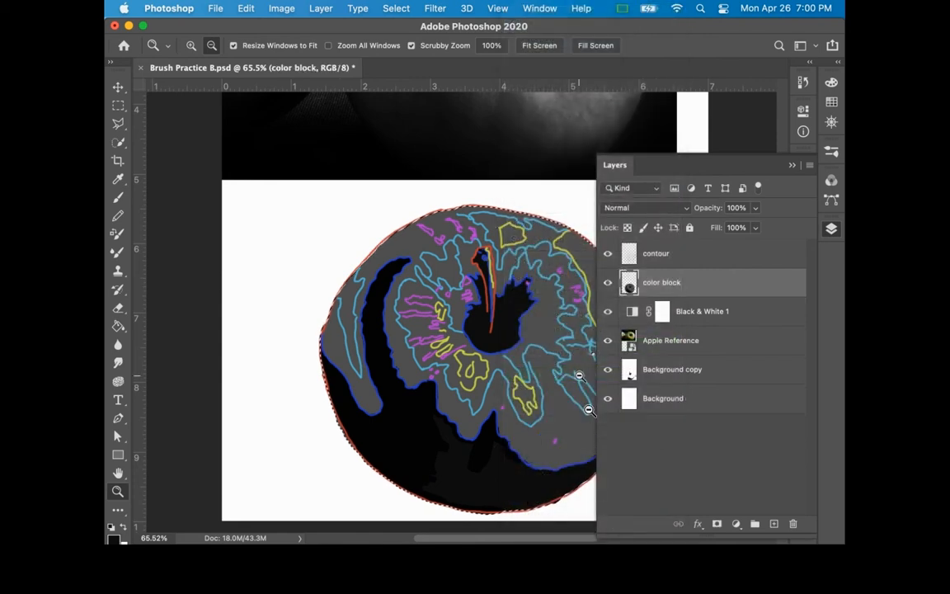
click(607, 283)
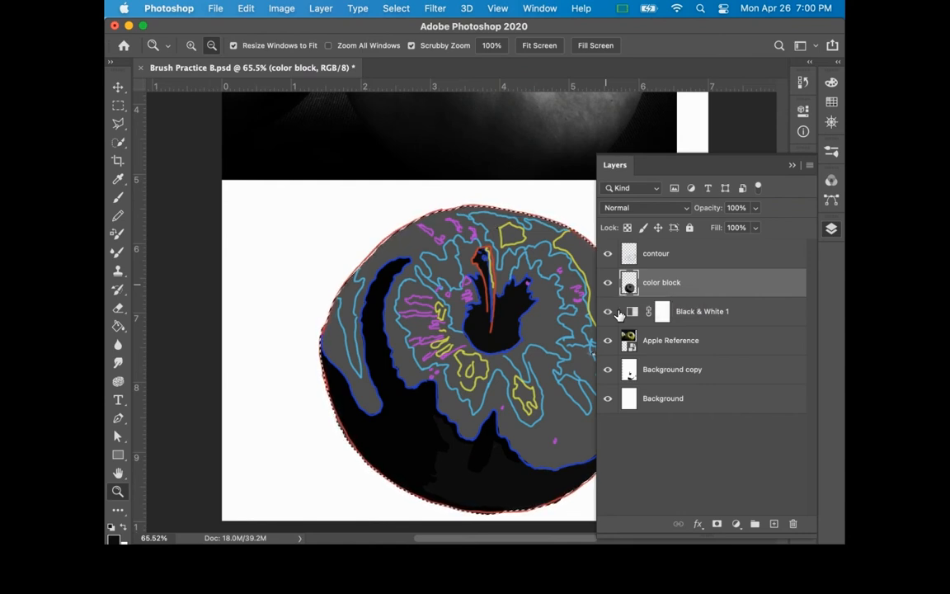
Step: Add a new layer above the color block layer and sample the lighter grey swatch for the brush
click(773, 523)
click(831, 229)
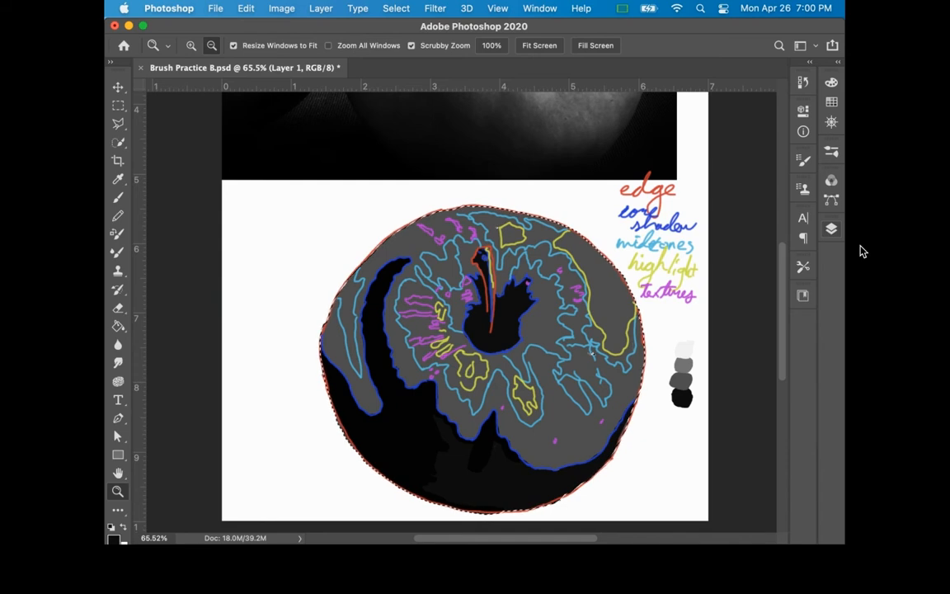
key(i)
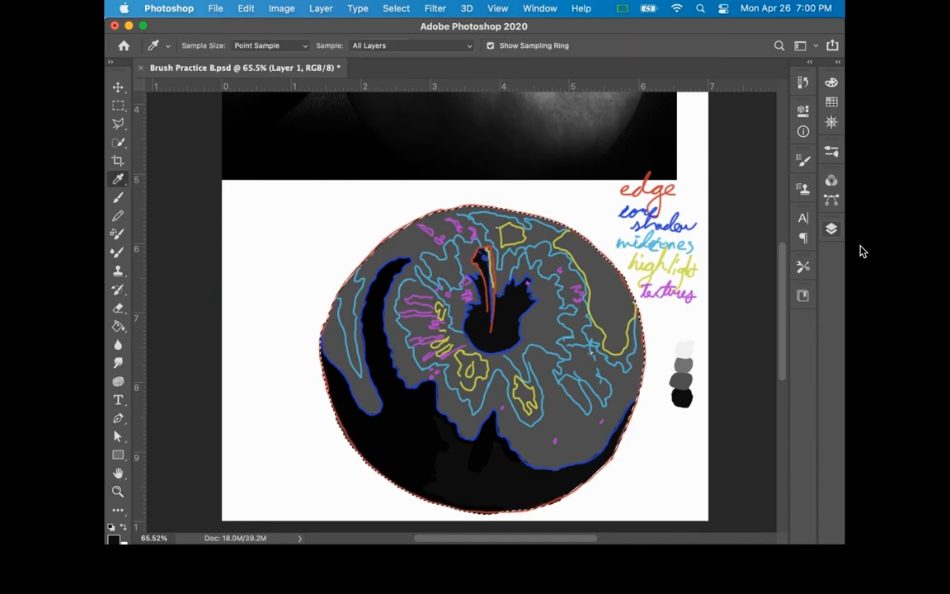
click(682, 379)
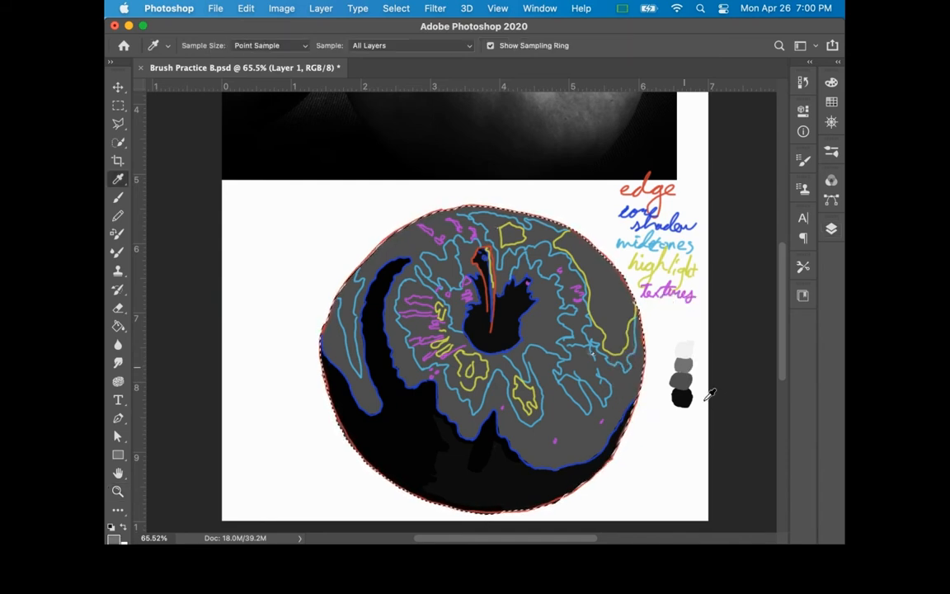
key(b)
drag(615, 182, 613, 206)
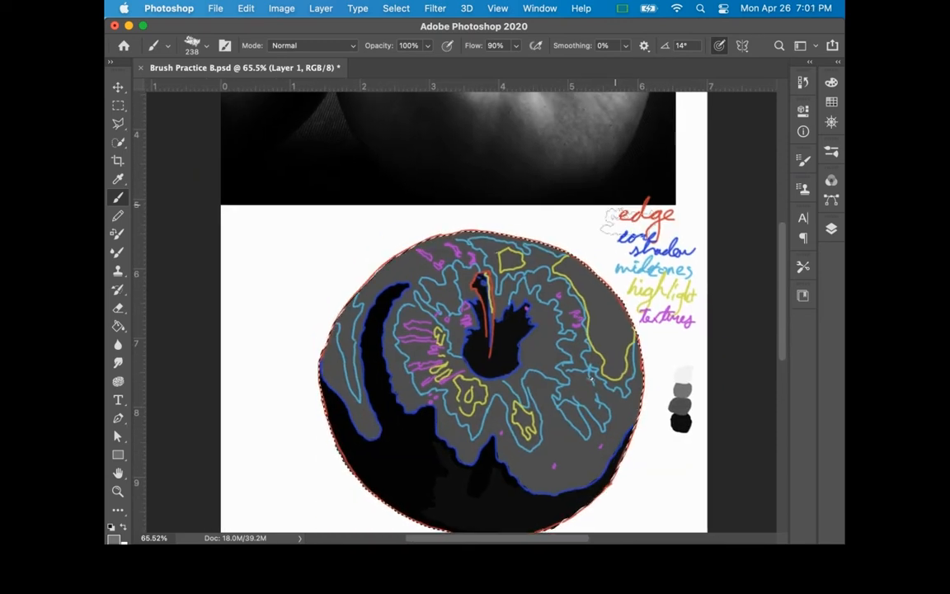
drag(374, 392, 568, 352)
mouse_move(352, 208)
mouse_down()
mouse_move(333, 303)
mouse_move(349, 387)
mouse_move(339, 456)
mouse_up()
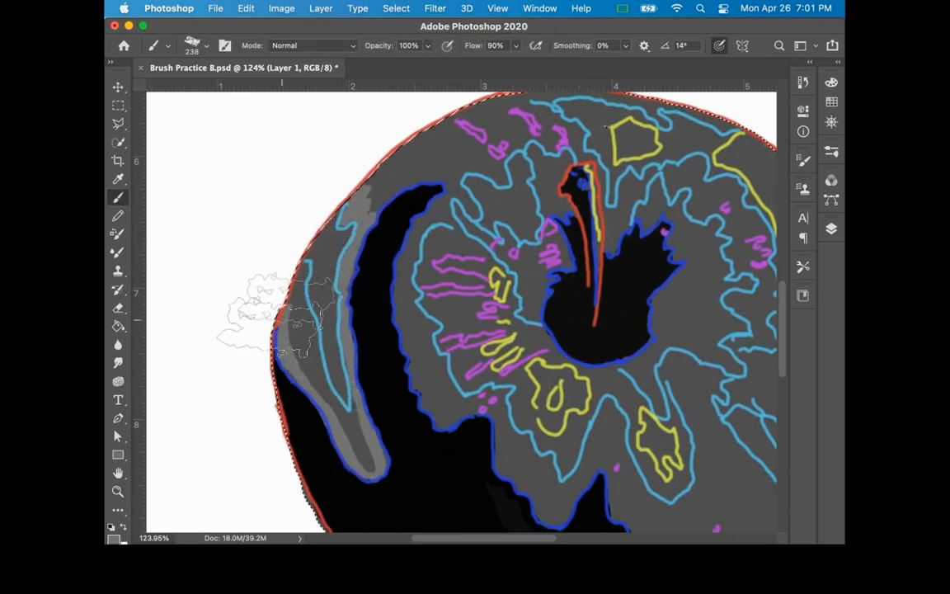
key(super+z)
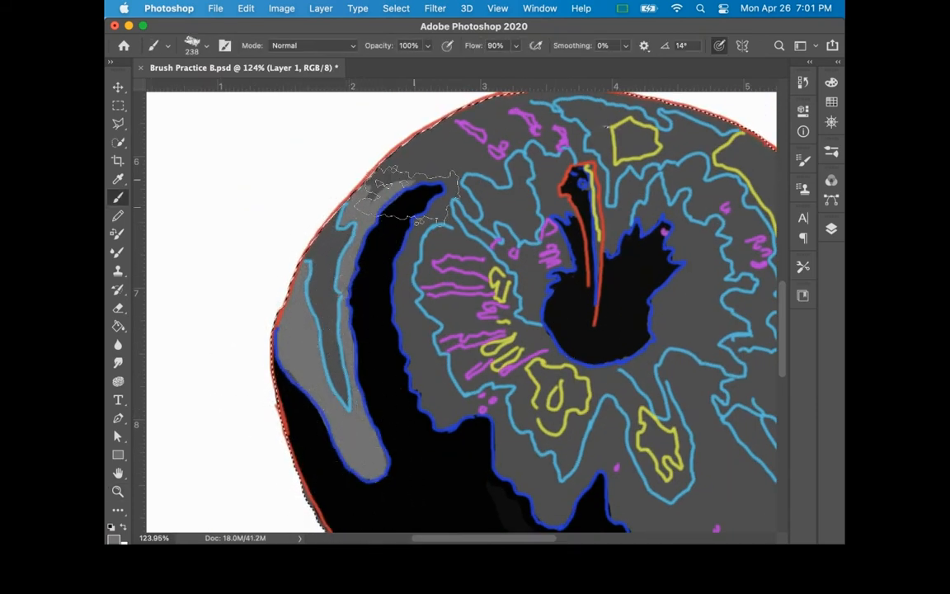
key(super+z)
Step: Paint the narrow crescent midtone near the apple's left edge and the striped midtone area beside the cavity lighter grey
drag(341, 239, 327, 270)
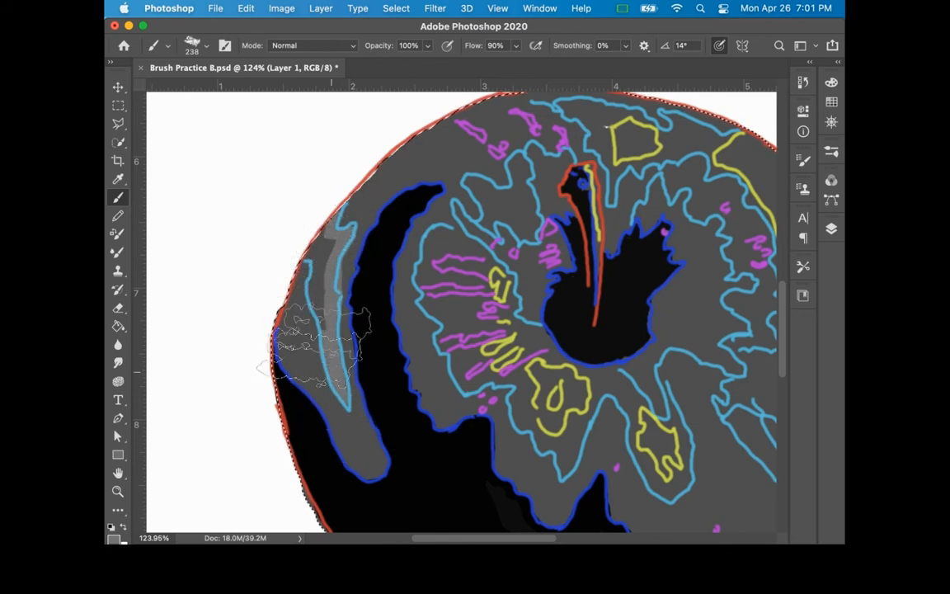
mouse_move(587, 358)
mouse_down()
mouse_move(496, 271)
mouse_move(394, 305)
mouse_up()
drag(491, 307, 476, 381)
drag(437, 316, 482, 380)
mouse_move(466, 436)
mouse_down()
mouse_move(433, 401)
mouse_move(434, 340)
mouse_move(434, 406)
mouse_move(467, 435)
mouse_up()
drag(445, 334, 405, 328)
Step: Fill the petal-shaped midtones below the cavity and the light-blue outlined areas around the stem's top with lighter grey
key(super+space)
mouse_move(540, 289)
mouse_down()
mouse_move(505, 303)
mouse_move(556, 328)
mouse_up()
mouse_move(353, 381)
mouse_down()
mouse_move(318, 445)
mouse_move(325, 427)
mouse_move(338, 441)
mouse_move(272, 381)
mouse_move(276, 339)
mouse_move(309, 330)
mouse_move(306, 301)
mouse_move(281, 313)
mouse_move(256, 353)
mouse_move(272, 408)
mouse_move(302, 437)
mouse_move(391, 371)
mouse_move(289, 446)
mouse_move(233, 360)
mouse_move(208, 356)
mouse_move(207, 325)
mouse_move(171, 317)
mouse_move(183, 344)
mouse_move(241, 323)
mouse_move(264, 216)
mouse_move(227, 285)
mouse_move(161, 309)
mouse_move(198, 280)
mouse_move(223, 240)
mouse_move(144, 247)
mouse_move(149, 260)
mouse_move(160, 264)
mouse_move(206, 227)
mouse_move(162, 221)
mouse_move(145, 186)
mouse_move(182, 165)
mouse_move(210, 188)
mouse_move(194, 177)
mouse_move(154, 188)
mouse_up()
key(space)
mouse_move(374, 247)
mouse_down()
mouse_move(441, 308)
mouse_move(471, 381)
mouse_up()
mouse_move(381, 221)
mouse_down()
mouse_move(330, 280)
mouse_move(382, 235)
mouse_up()
key(alt+space)
mouse_move(540, 236)
mouse_down()
mouse_move(498, 227)
mouse_move(479, 180)
mouse_move(403, 250)
mouse_up()
key(alt+space)
drag(396, 310, 450, 334)
mouse_move(369, 198)
mouse_down()
mouse_move(342, 202)
mouse_move(486, 231)
mouse_move(503, 276)
mouse_up()
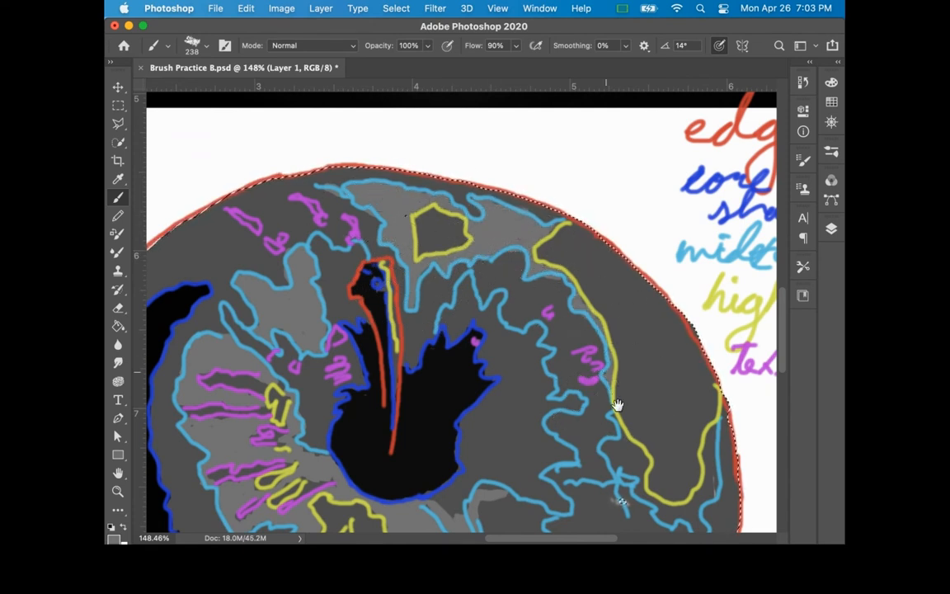
Step: Paint the midtone strip around the lower end of the large right-hand highlight lighter grey
drag(616, 405, 567, 279)
mouse_move(573, 326)
mouse_down()
mouse_move(595, 352)
mouse_move(647, 379)
mouse_move(633, 397)
mouse_up()
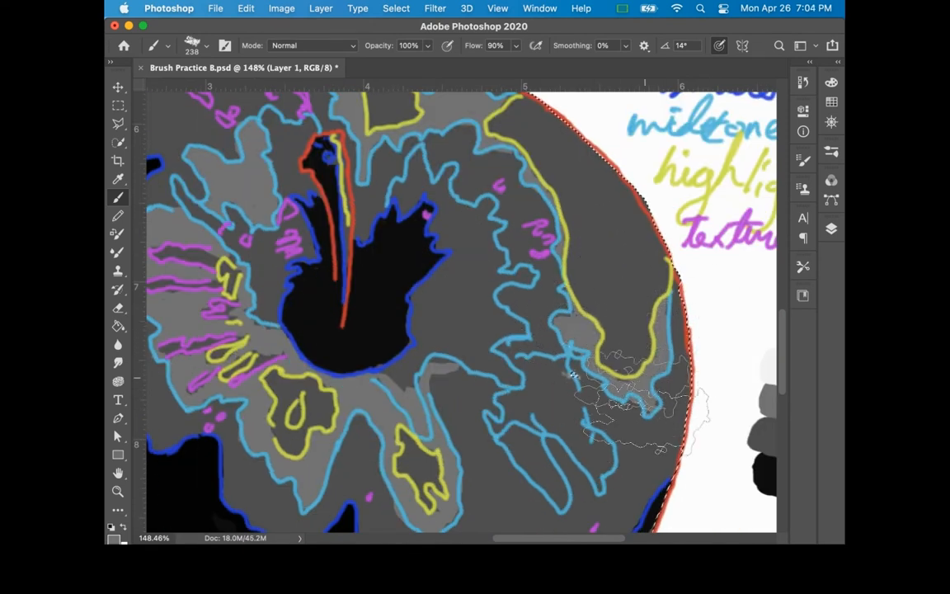
drag(624, 268, 587, 316)
mouse_move(580, 196)
mouse_down()
mouse_move(570, 273)
mouse_move(560, 249)
mouse_move(561, 493)
mouse_move(550, 143)
mouse_up()
Step: Paint the jagged midtones from the stem's right side around to the lower-right petals in lighter grey
key(i)
key(b)
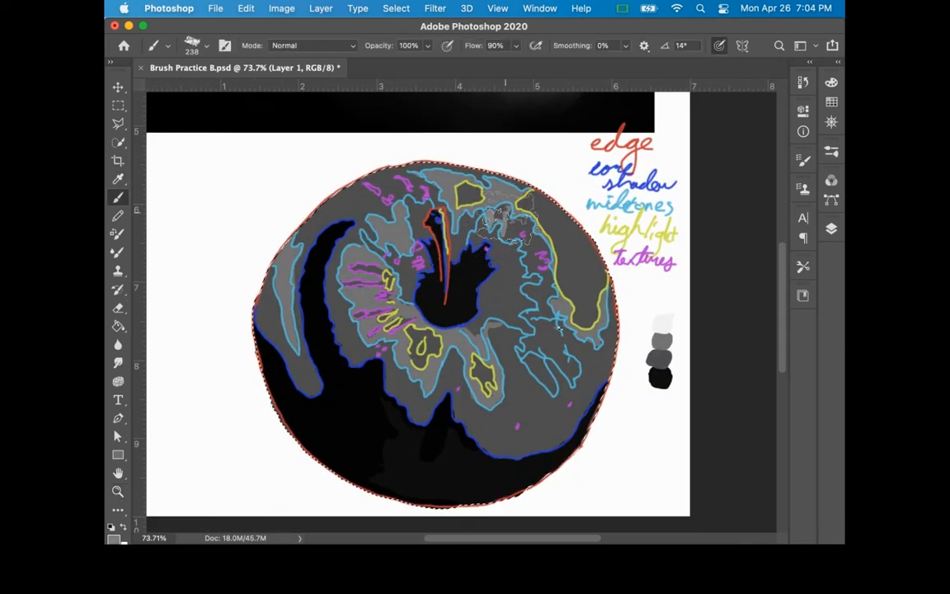
drag(492, 232, 451, 244)
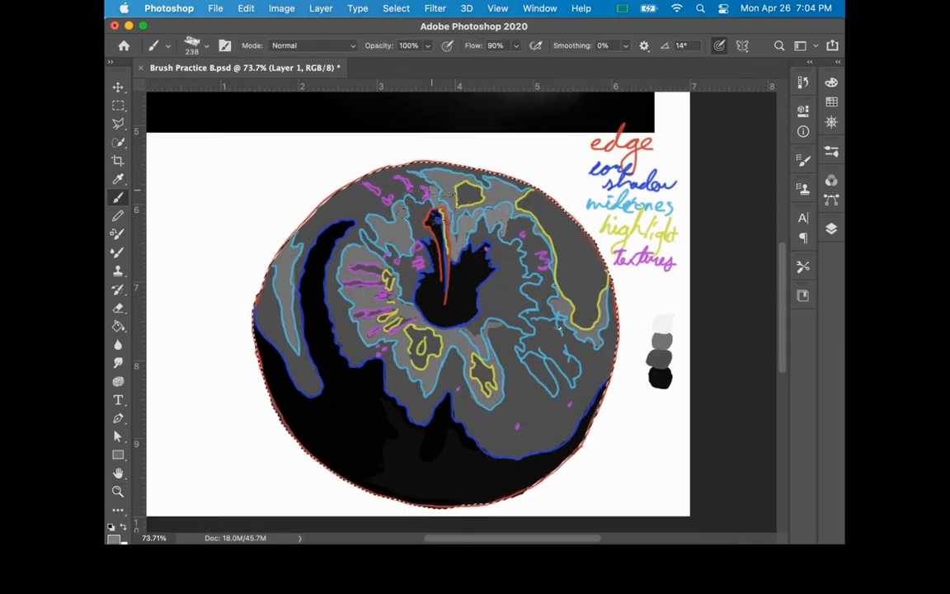
mouse_move(540, 285)
mouse_down()
mouse_move(570, 295)
mouse_move(545, 349)
mouse_move(578, 398)
mouse_move(545, 378)
mouse_move(549, 414)
mouse_move(537, 369)
mouse_move(549, 348)
mouse_move(536, 311)
mouse_move(551, 284)
mouse_up()
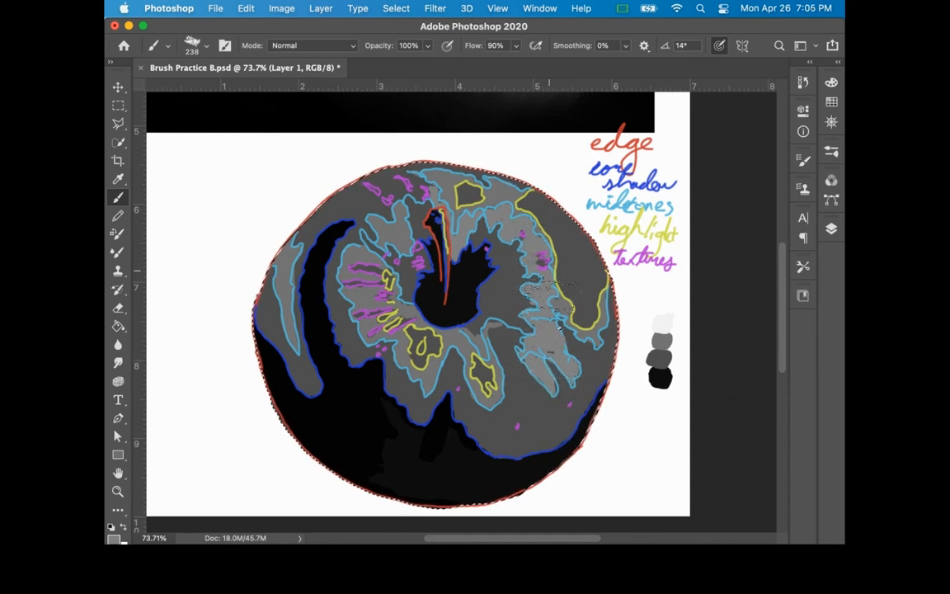
Step: Sample the white swatch and merge Layer 1 with the color block layer
mouse_move(515, 188)
mouse_down()
mouse_move(515, 388)
mouse_move(504, 391)
mouse_move(508, 212)
mouse_move(494, 210)
mouse_up()
alt+click(652, 333)
click(831, 228)
click(608, 283)
click(608, 283)
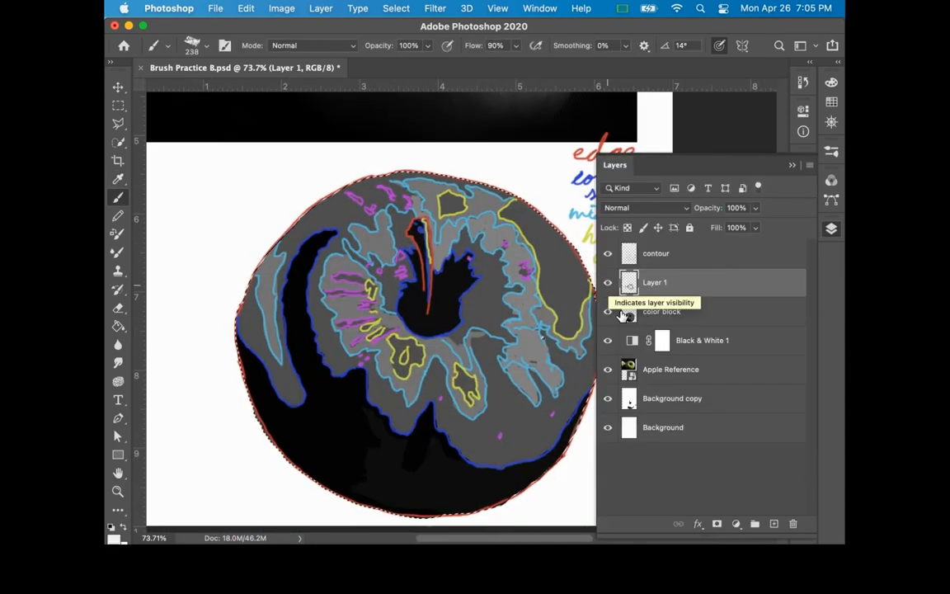
shift+click(694, 312)
right_click(695, 313)
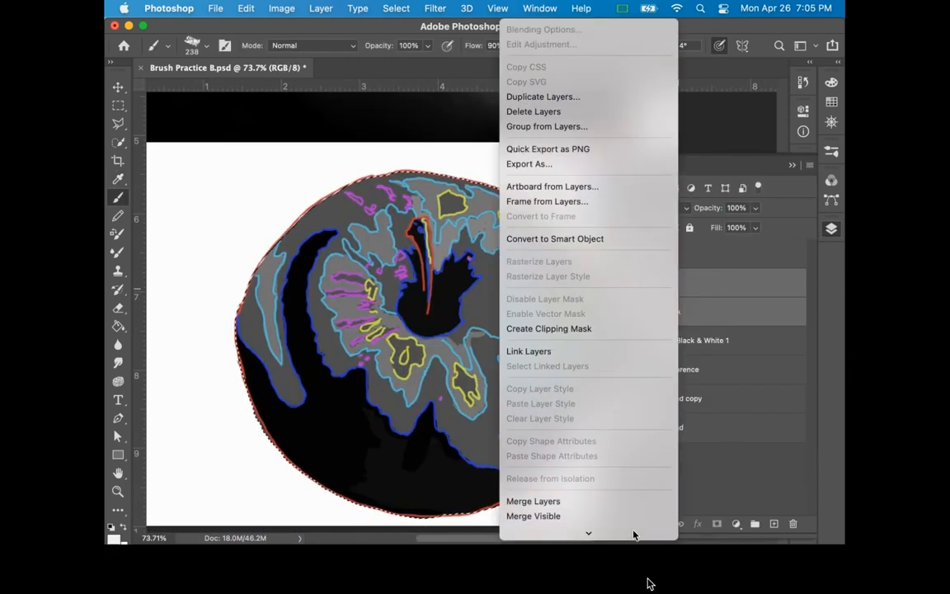
click(591, 415)
Step: Add a new layer and paint the large yellow-outlined highlight on the apple's upper-right side white
click(774, 524)
click(831, 230)
drag(552, 271, 580, 286)
mouse_move(486, 180)
mouse_down()
mouse_move(531, 227)
mouse_move(540, 254)
mouse_up()
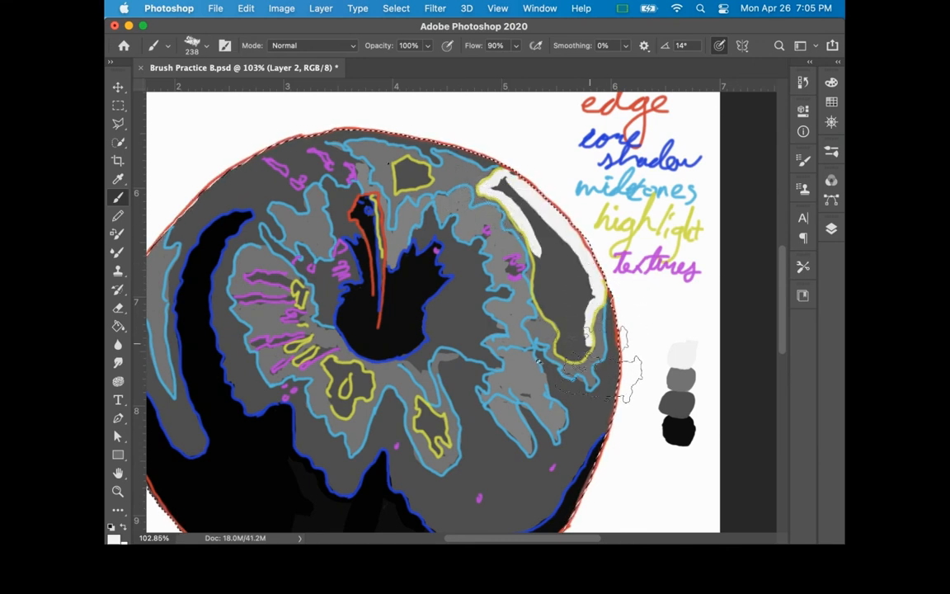
mouse_move(562, 342)
mouse_down()
mouse_move(539, 255)
mouse_move(500, 194)
mouse_up()
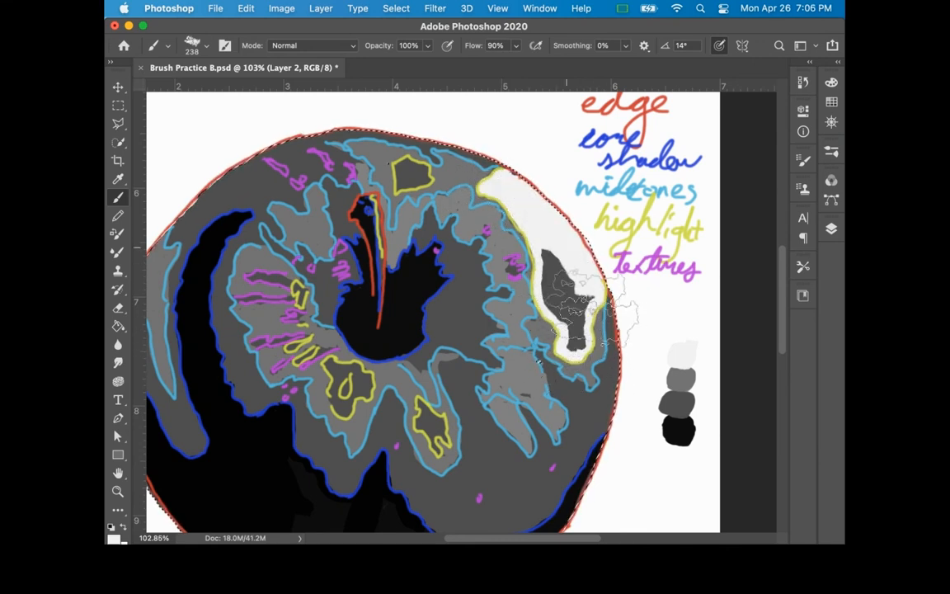
drag(587, 309, 549, 249)
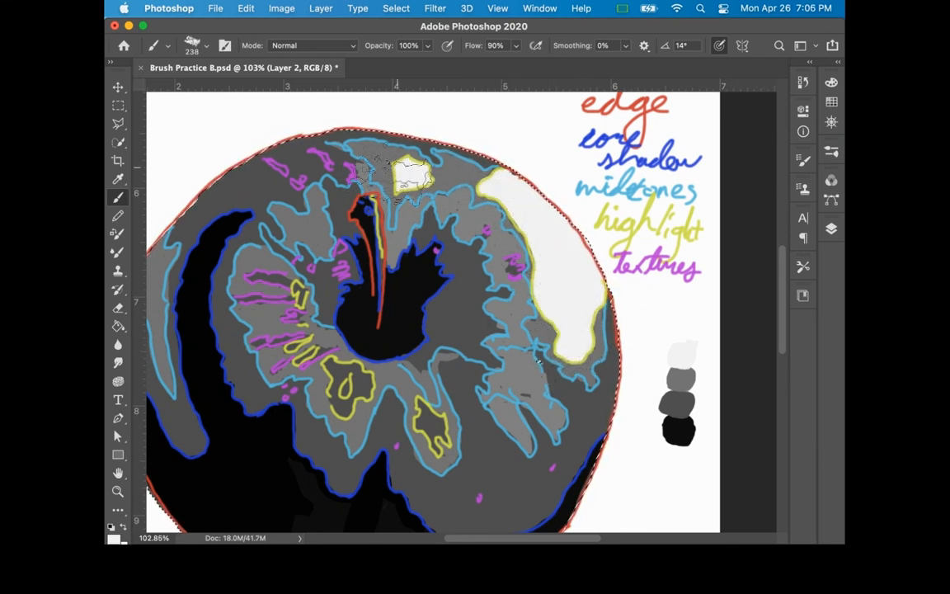
Step: Fill the smaller yellow-outlined highlights around the cavity and dab white into the purple texture marks
mouse_move(276, 304)
mouse_down()
mouse_move(291, 377)
mouse_move(322, 402)
mouse_move(321, 427)
mouse_move(329, 431)
mouse_move(354, 398)
mouse_move(338, 435)
mouse_move(346, 394)
mouse_move(330, 390)
mouse_move(421, 431)
mouse_move(408, 452)
mouse_move(429, 484)
mouse_move(437, 452)
mouse_move(417, 423)
mouse_move(431, 450)
mouse_up()
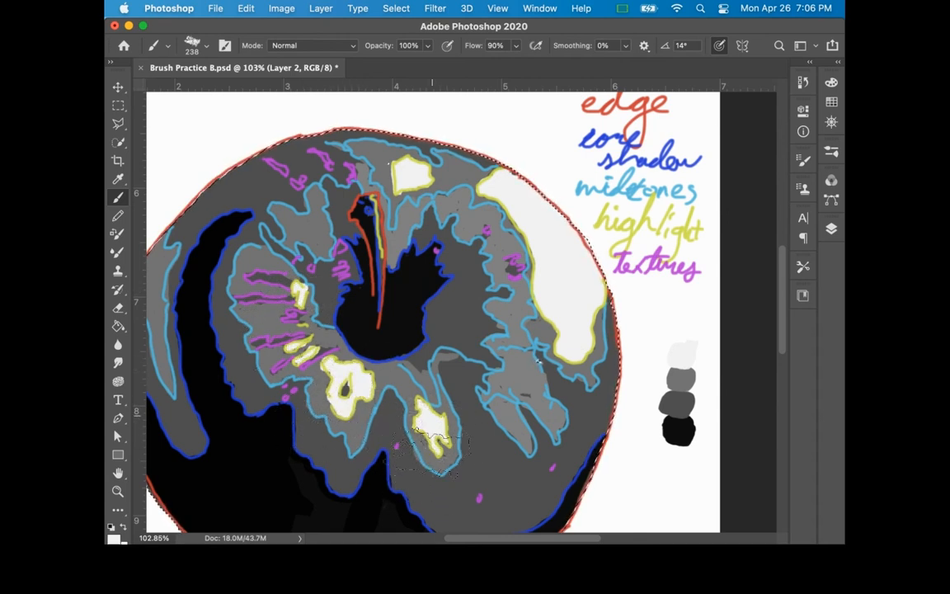
drag(337, 265, 345, 274)
mouse_move(251, 278)
mouse_down()
mouse_move(288, 283)
mouse_move(244, 298)
mouse_move(302, 319)
mouse_up()
drag(297, 337, 252, 341)
Step: Sample the lighter grey swatch and merge Layer 2 with Layer 1
alt+click(681, 379)
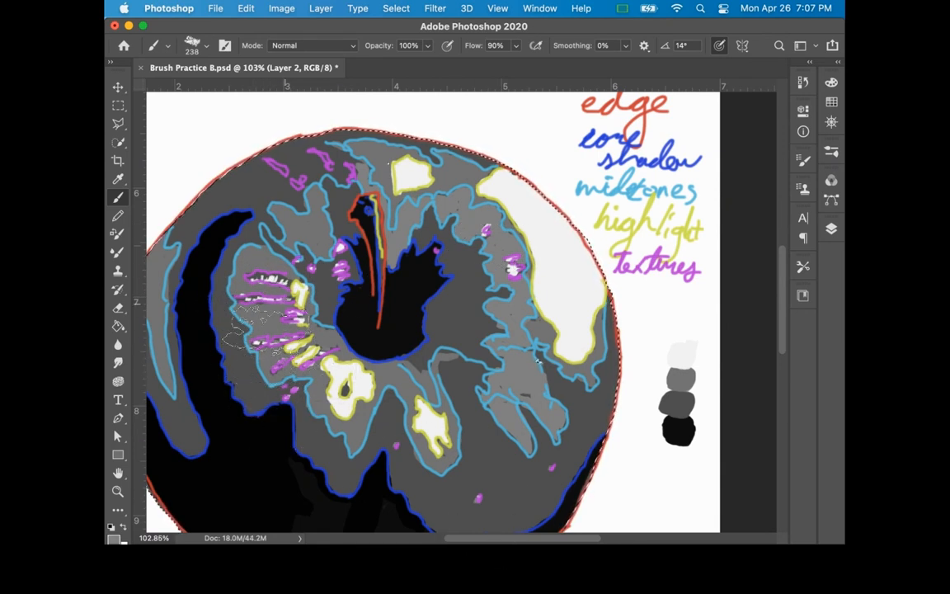
key(z)
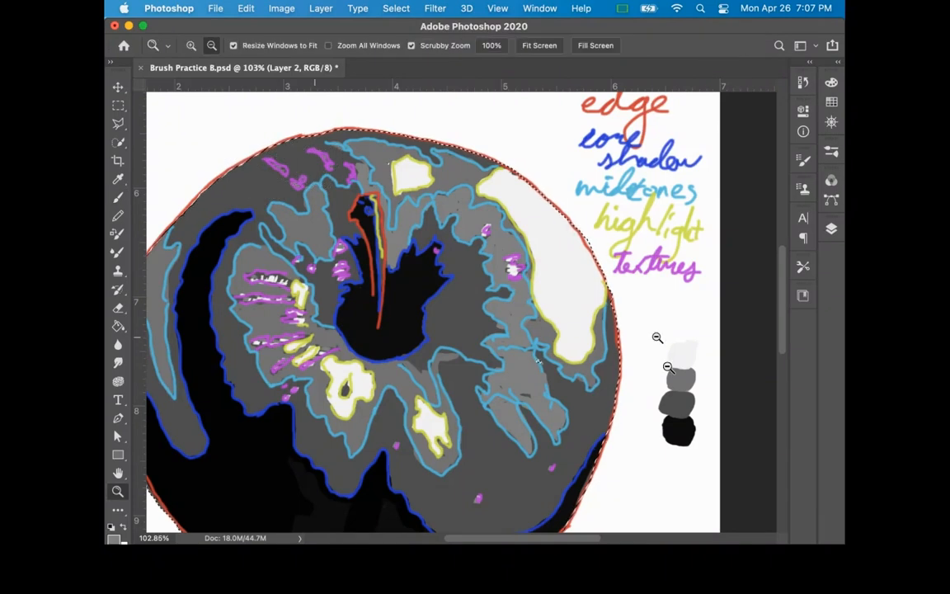
alt+click(632, 374)
click(831, 228)
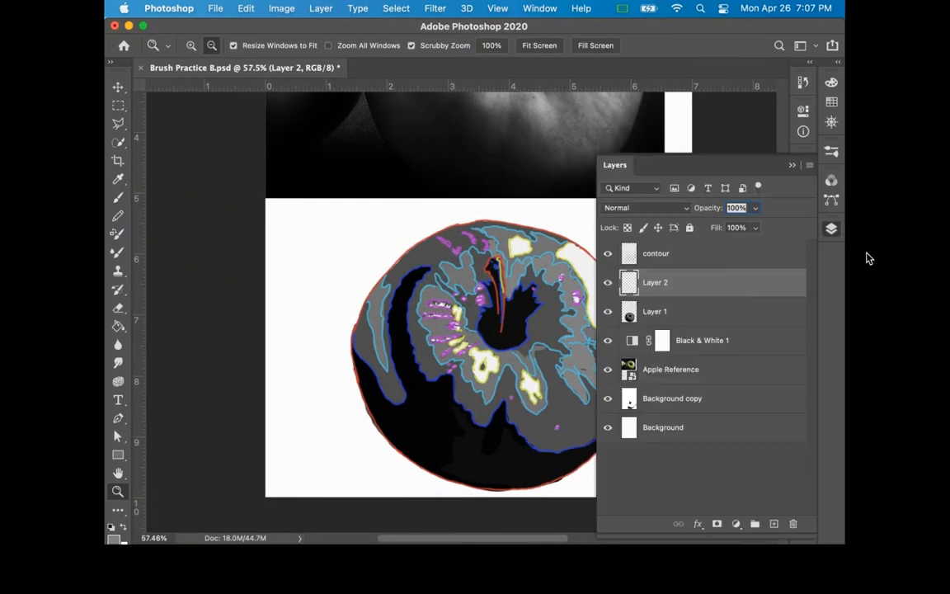
shift+click(701, 313)
right_click(695, 317)
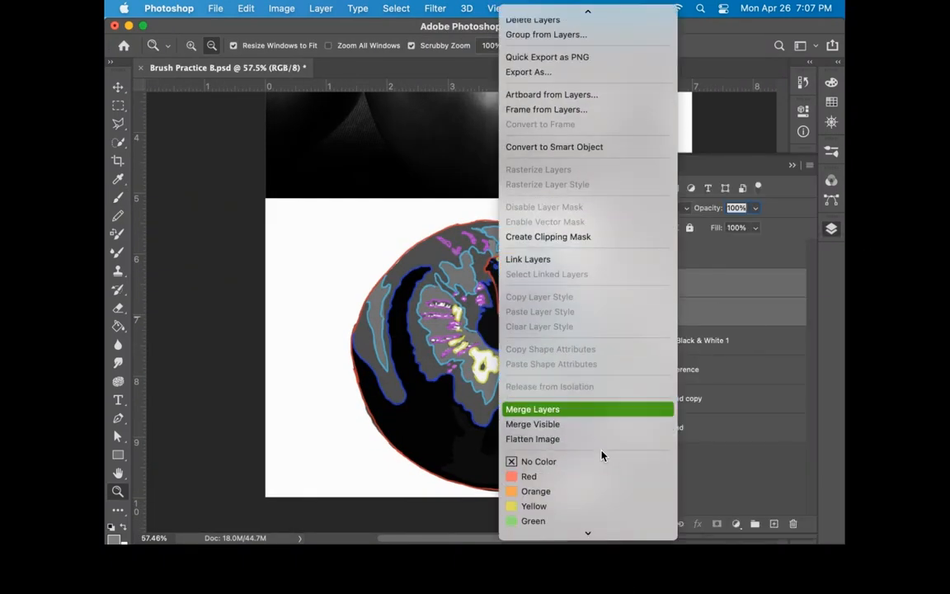
click(541, 408)
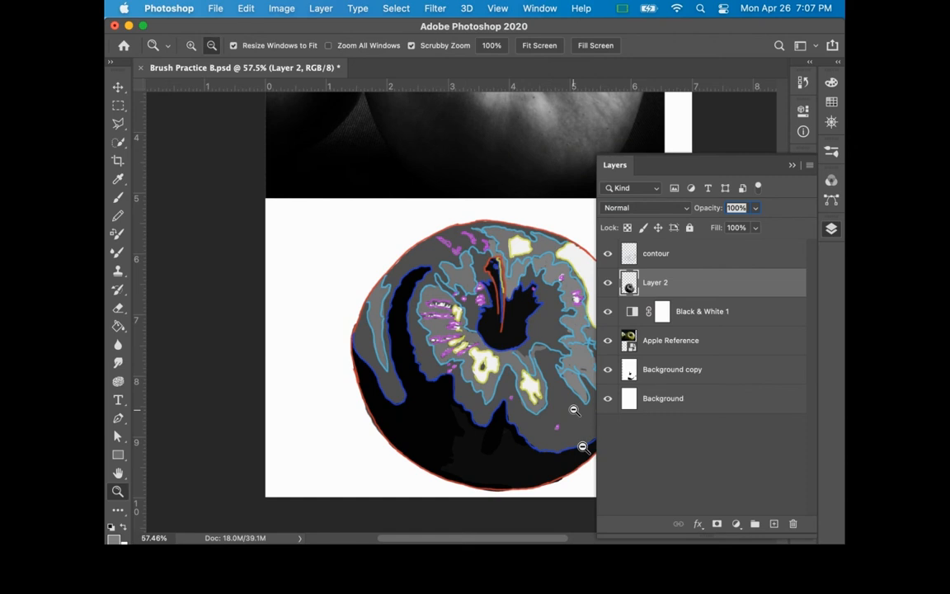
Step: Hide the contour layer, toggling it to compare the tonal blocks with the outlines and the reference photo
drag(573, 409, 500, 407)
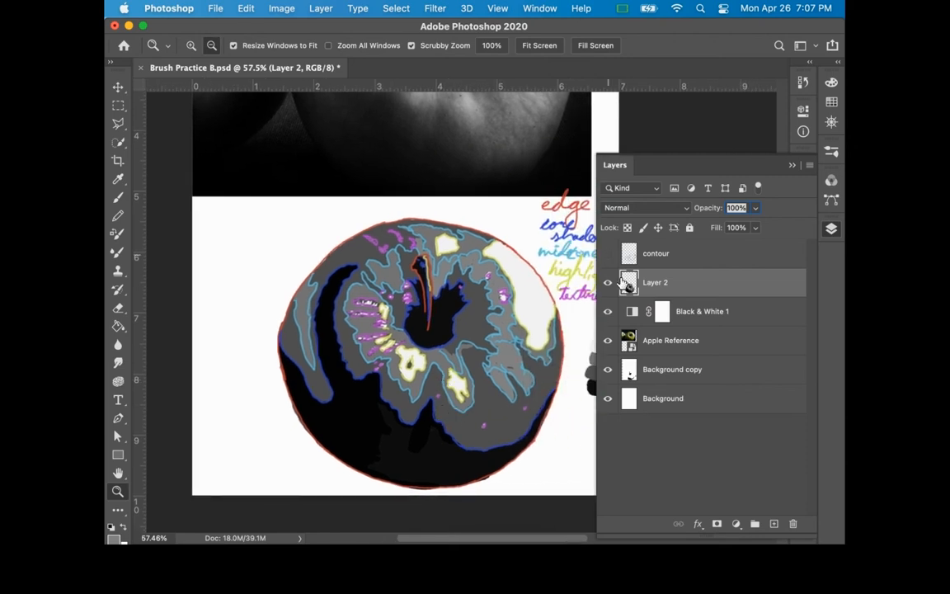
click(607, 254)
click(607, 254)
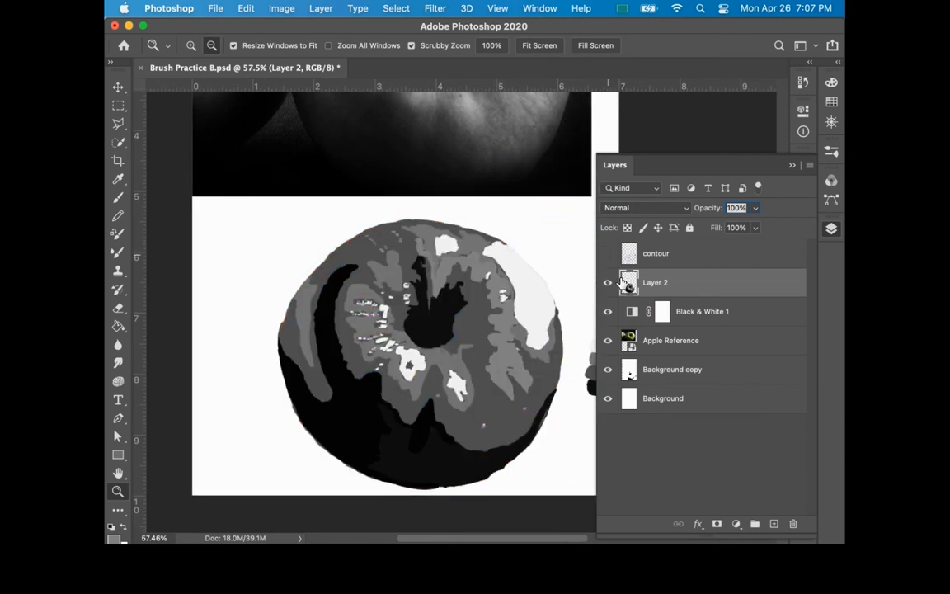
click(607, 254)
click(607, 253)
drag(498, 219, 483, 349)
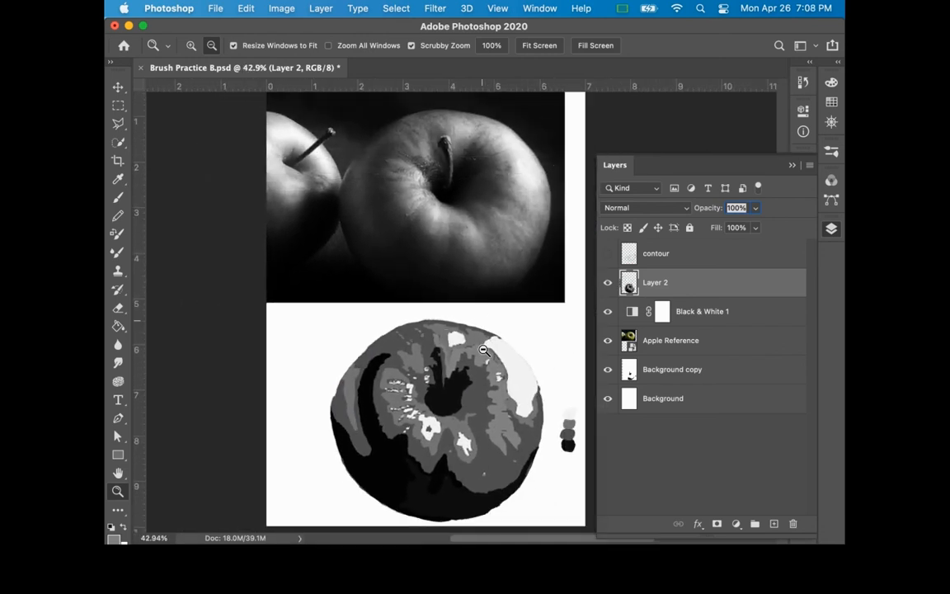
click(608, 254)
click(608, 254)
click(608, 254)
Step: Sample the white swatch and paint a thin broken highlight down the apple's stem on Layer 2
key(i)
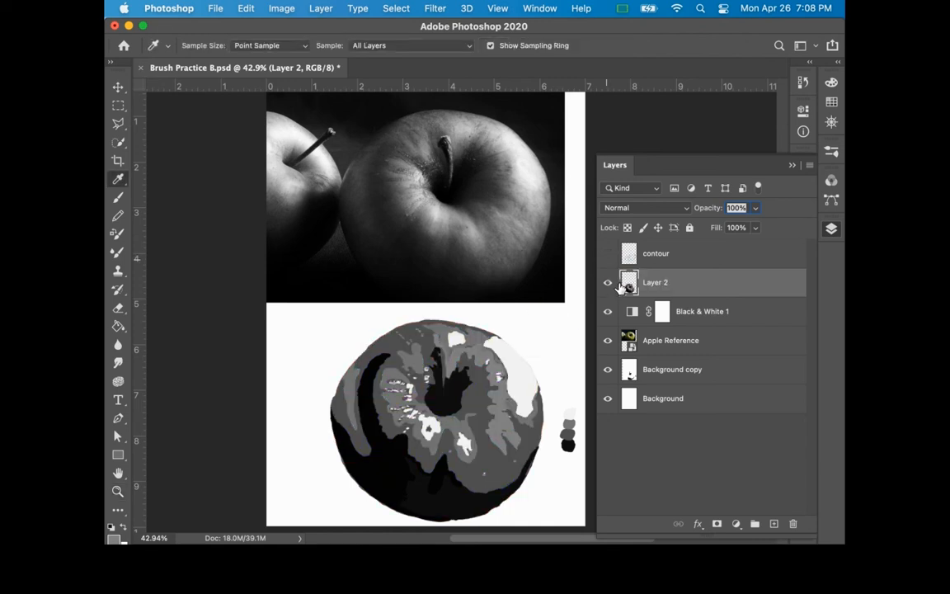
key(b)
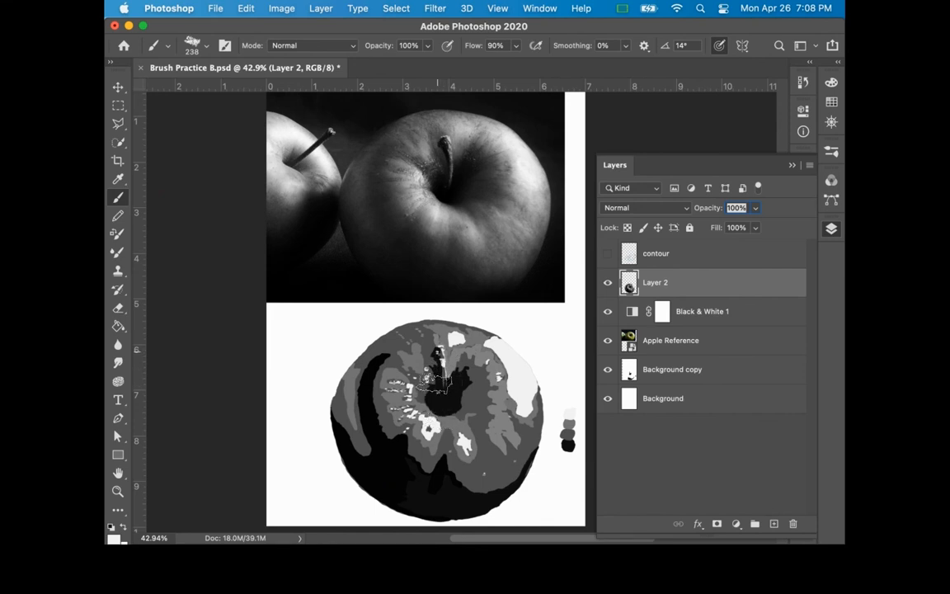
drag(440, 380, 445, 398)
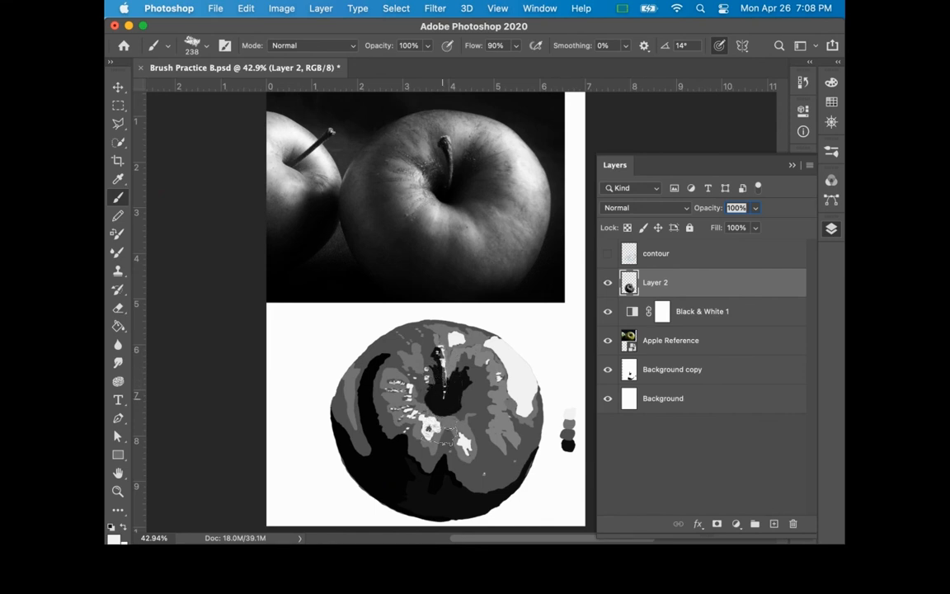